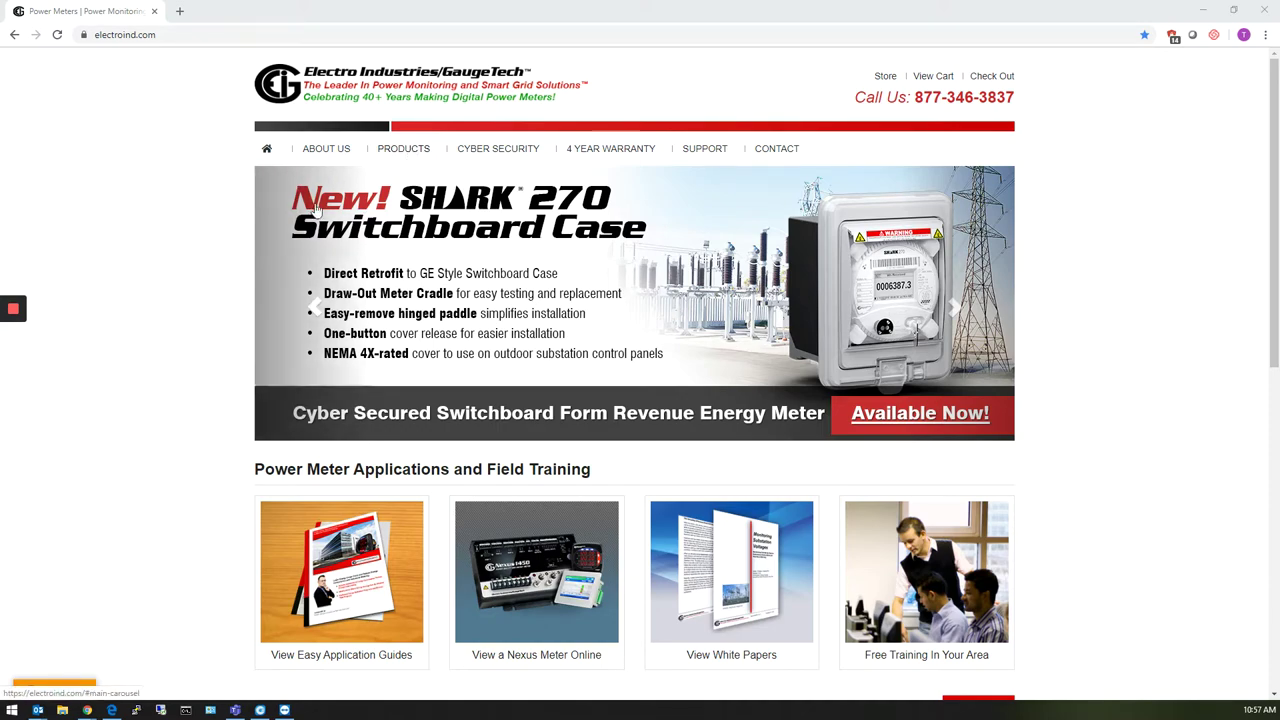
# Step: Go from the footer's Downloads link to Software Downloads listing Communicator EXT 4.0 shareware
pyautogui.scroll(-6, 410, 416)
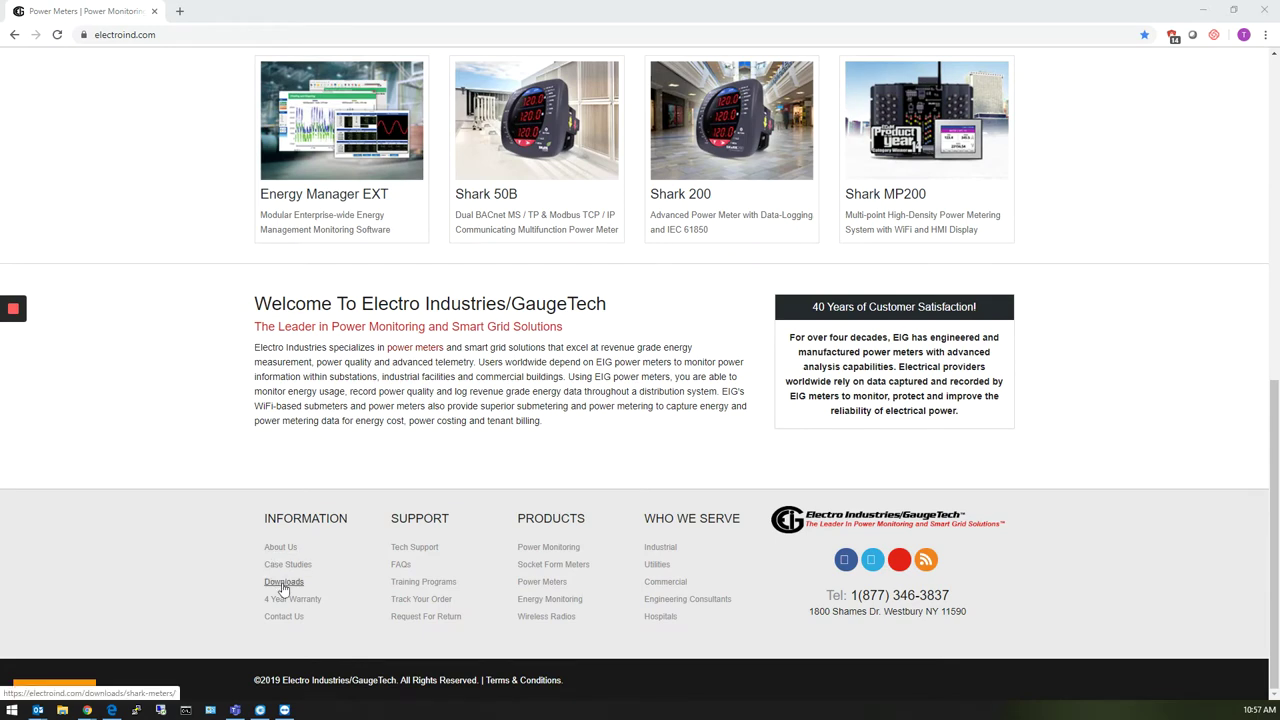
pyautogui.click(283, 582)
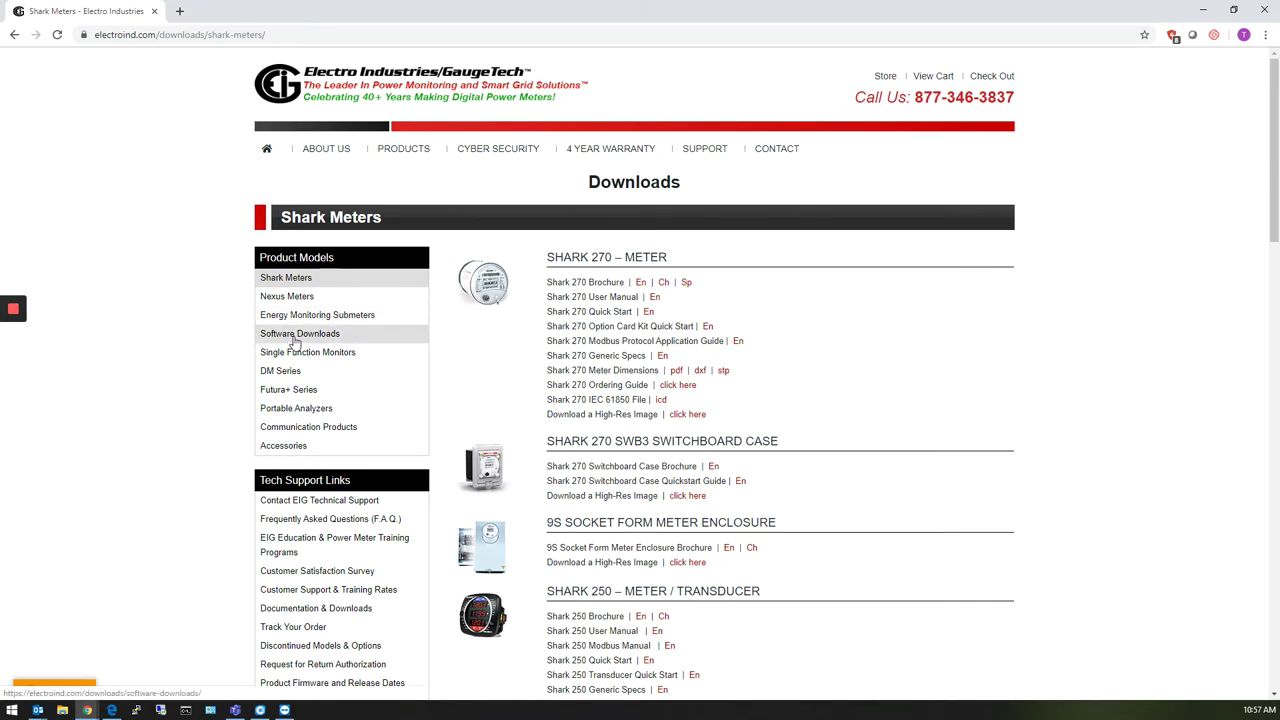
pyautogui.click(296, 336)
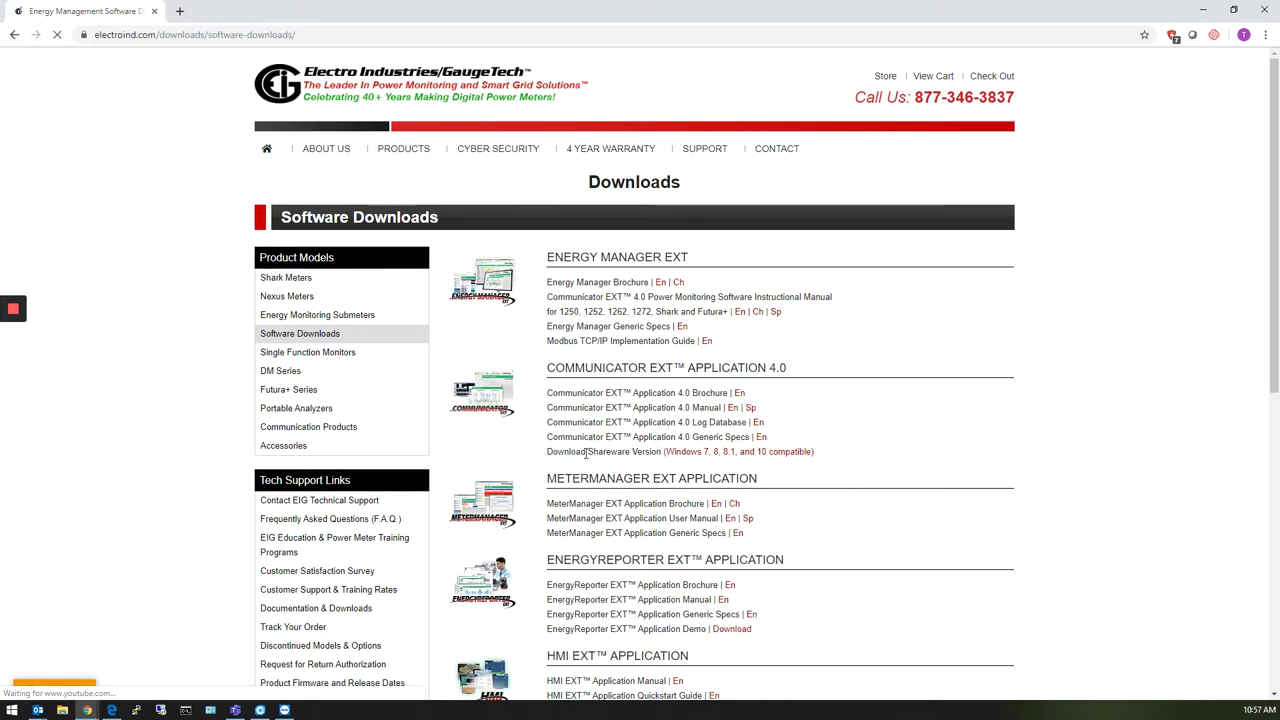
pyautogui.moveTo(572, 452); pyautogui.dragTo(648, 456)
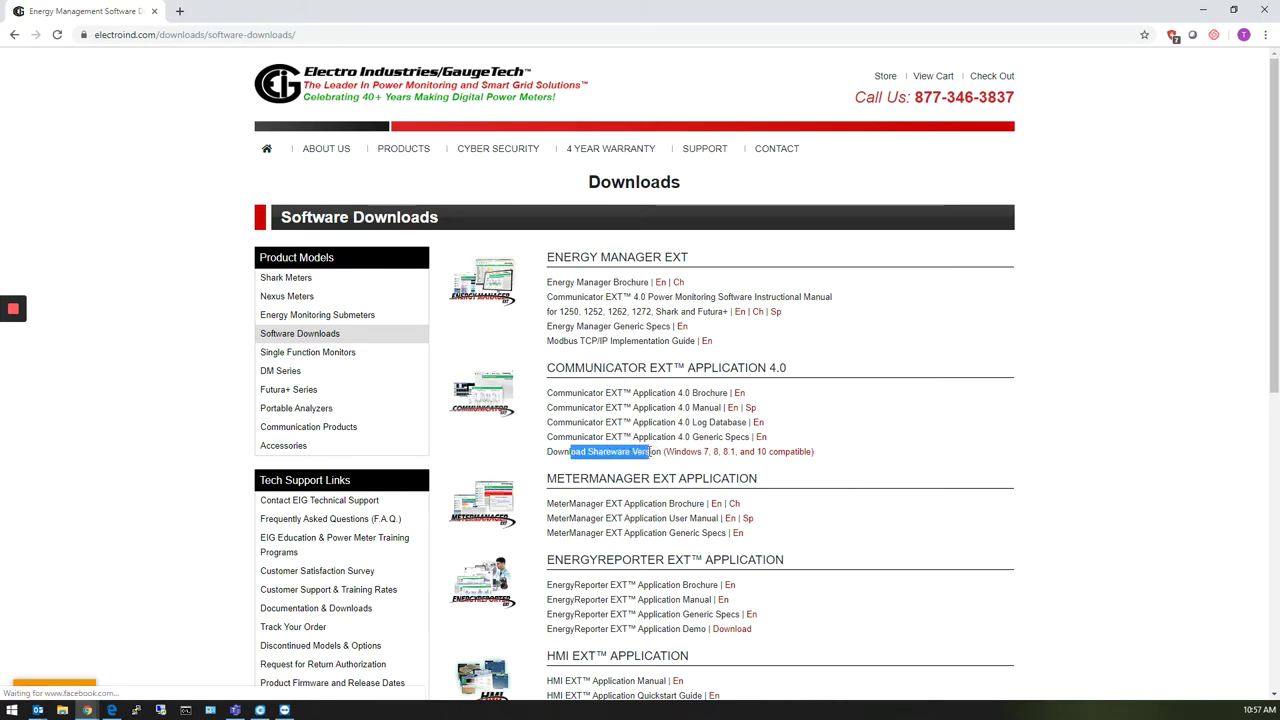
pyautogui.click(533, 464)
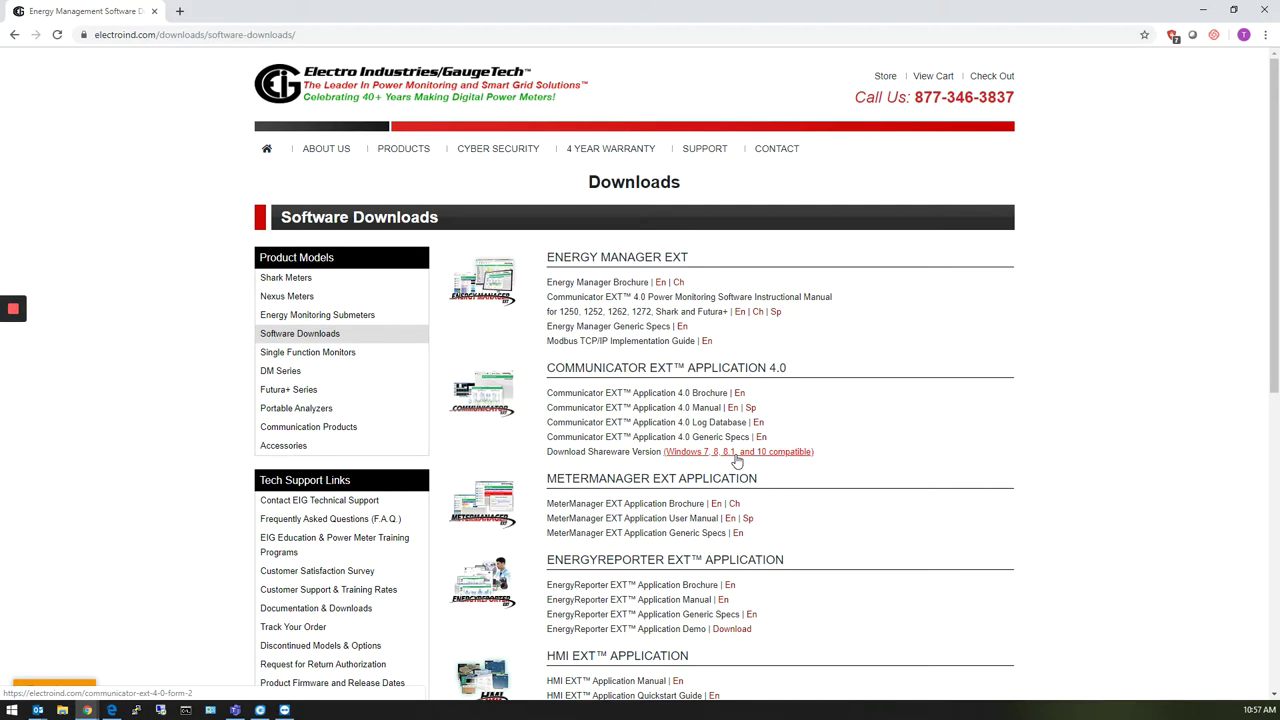
# Step: Fill in the Windows shareware download form and download Communicator EXT 4.0 as Setup.zip
pyautogui.click(736, 456)
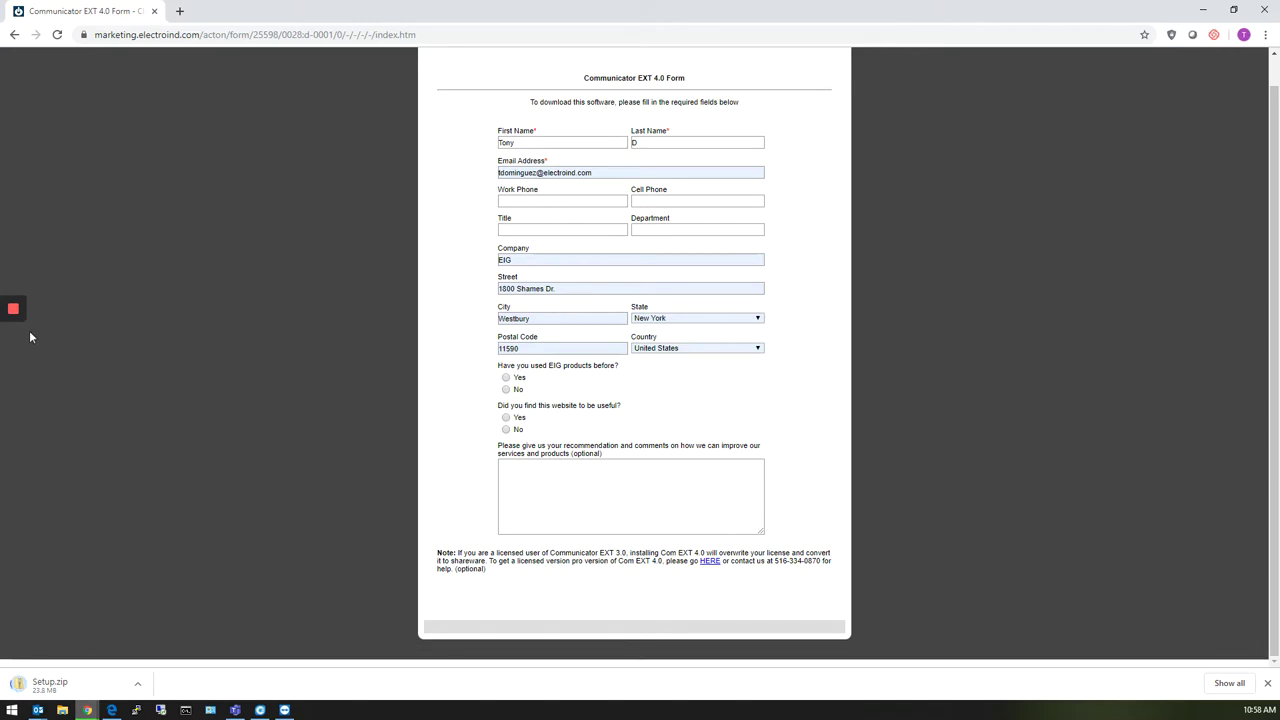
pyautogui.moveTo(13, 309)
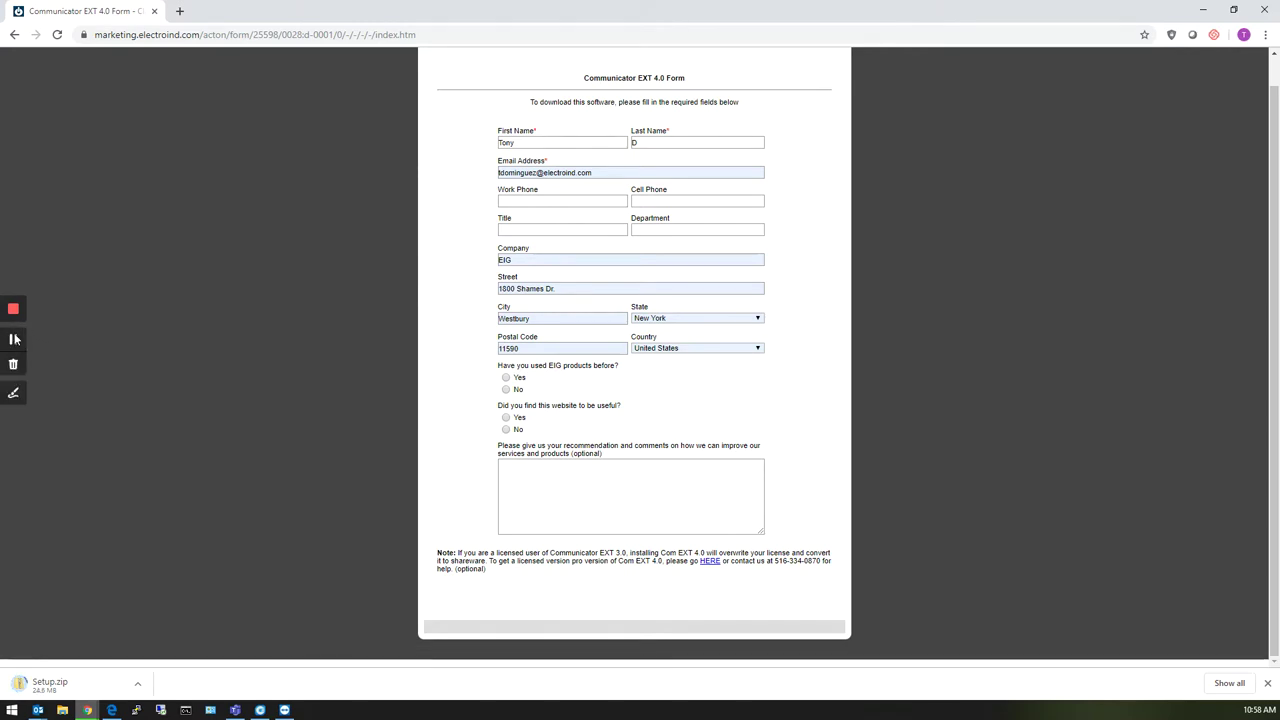
pyautogui.click(14, 340)
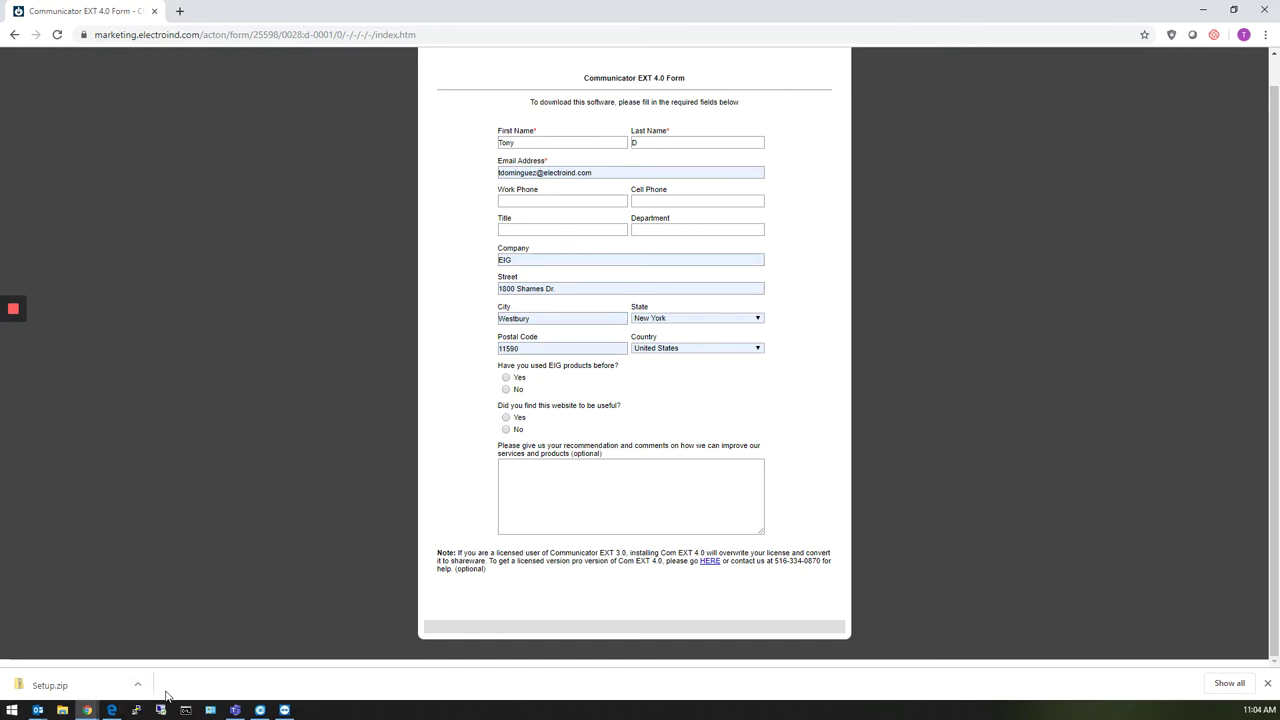
pyautogui.click(137, 688)
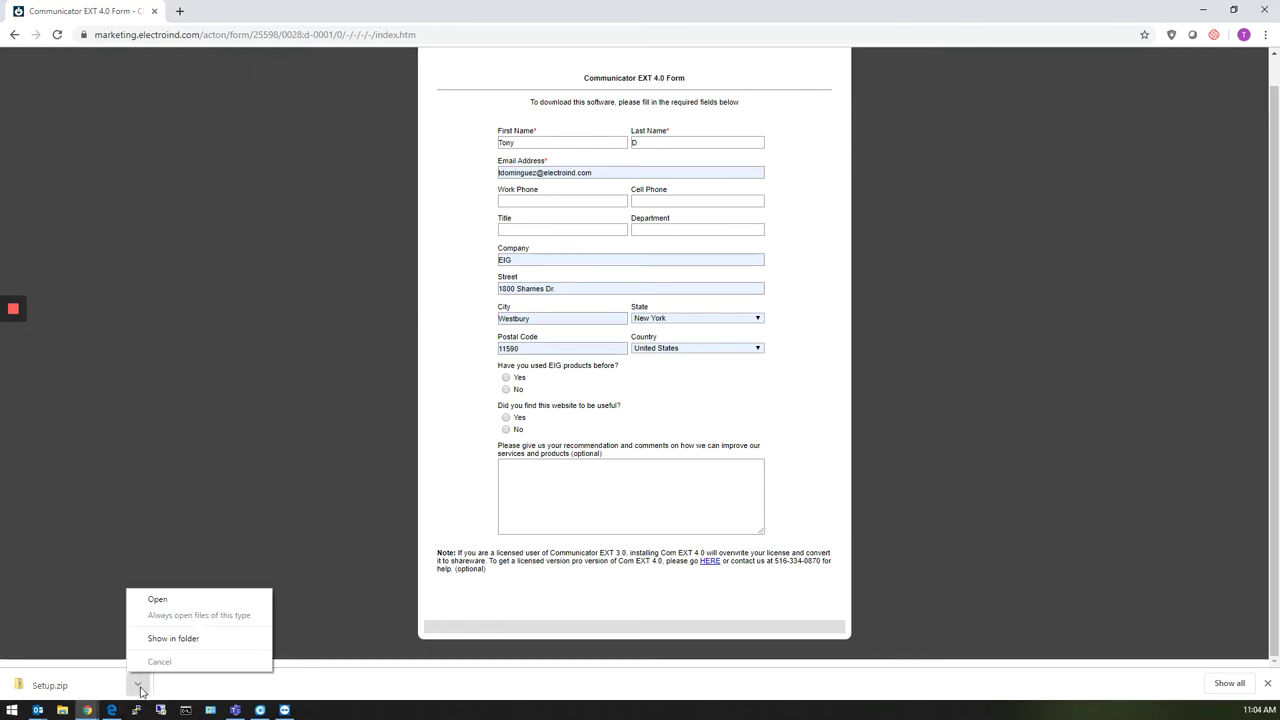
# Step: Extract Setup.zip in Downloads into a Setup folder containing Setup.exe
pyautogui.click(170, 643)
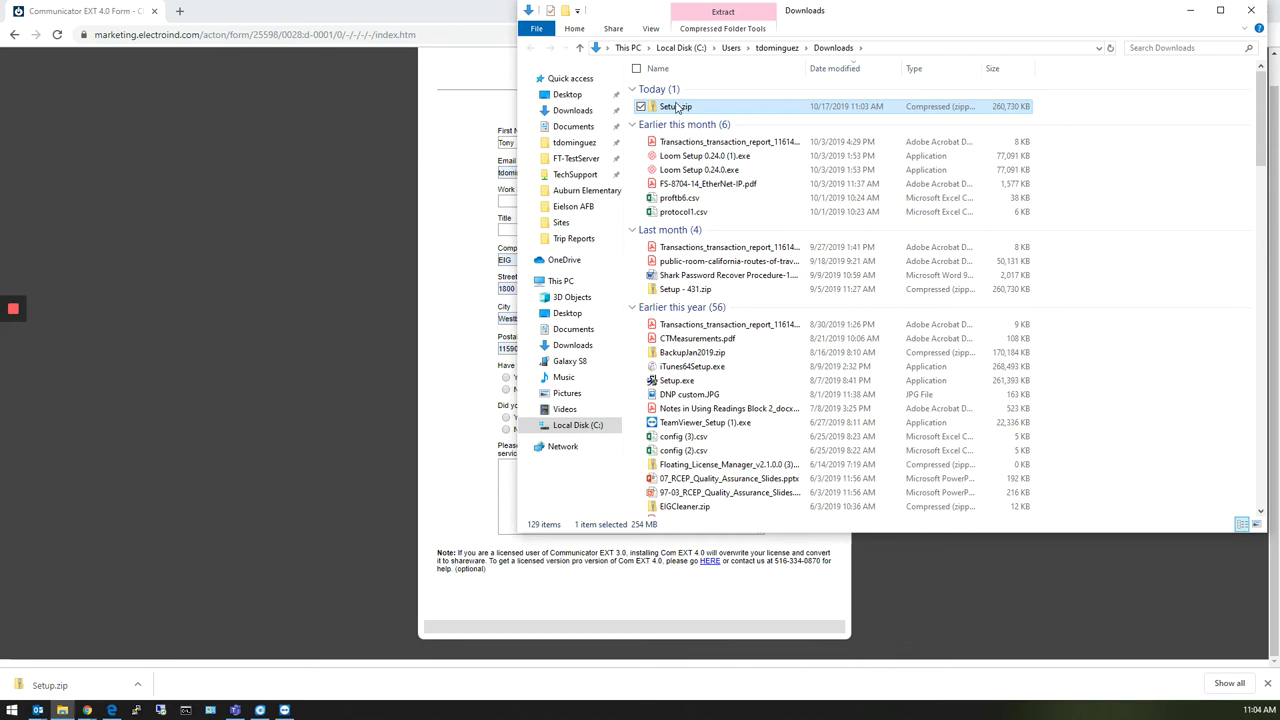
pyautogui.rightClick(677, 109)
pyautogui.click(624, 150)
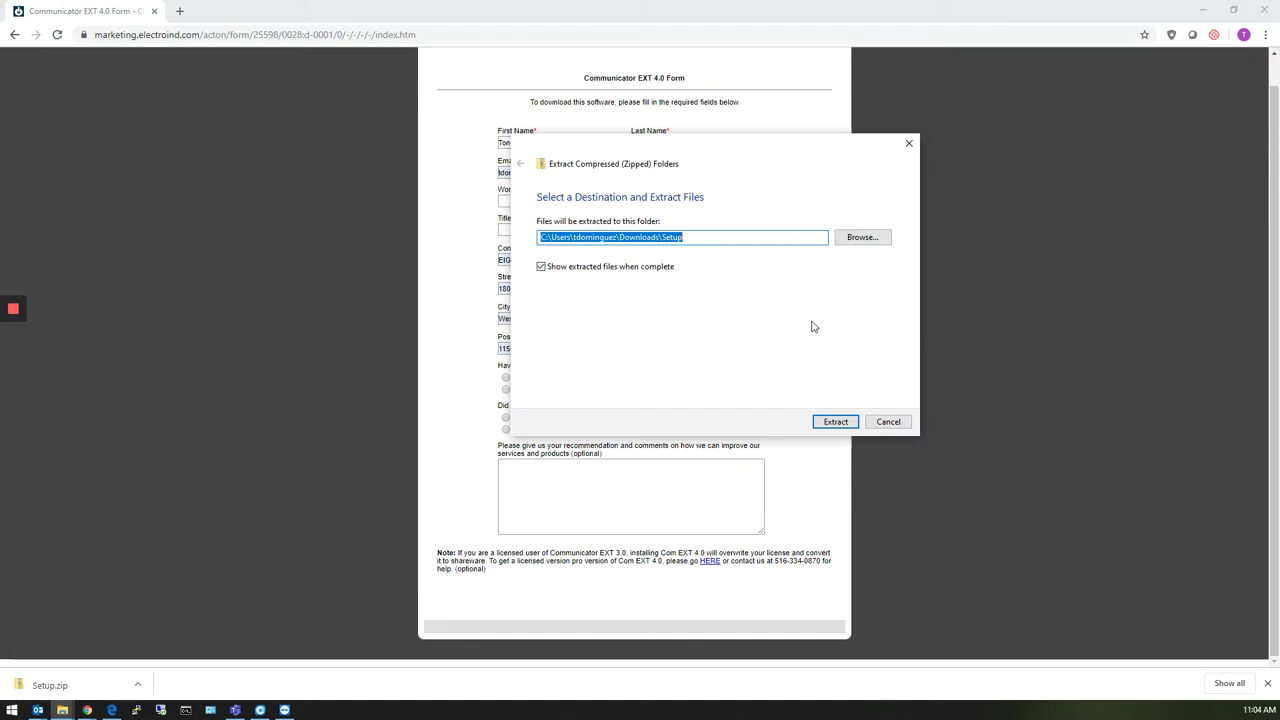
pyautogui.click(847, 423)
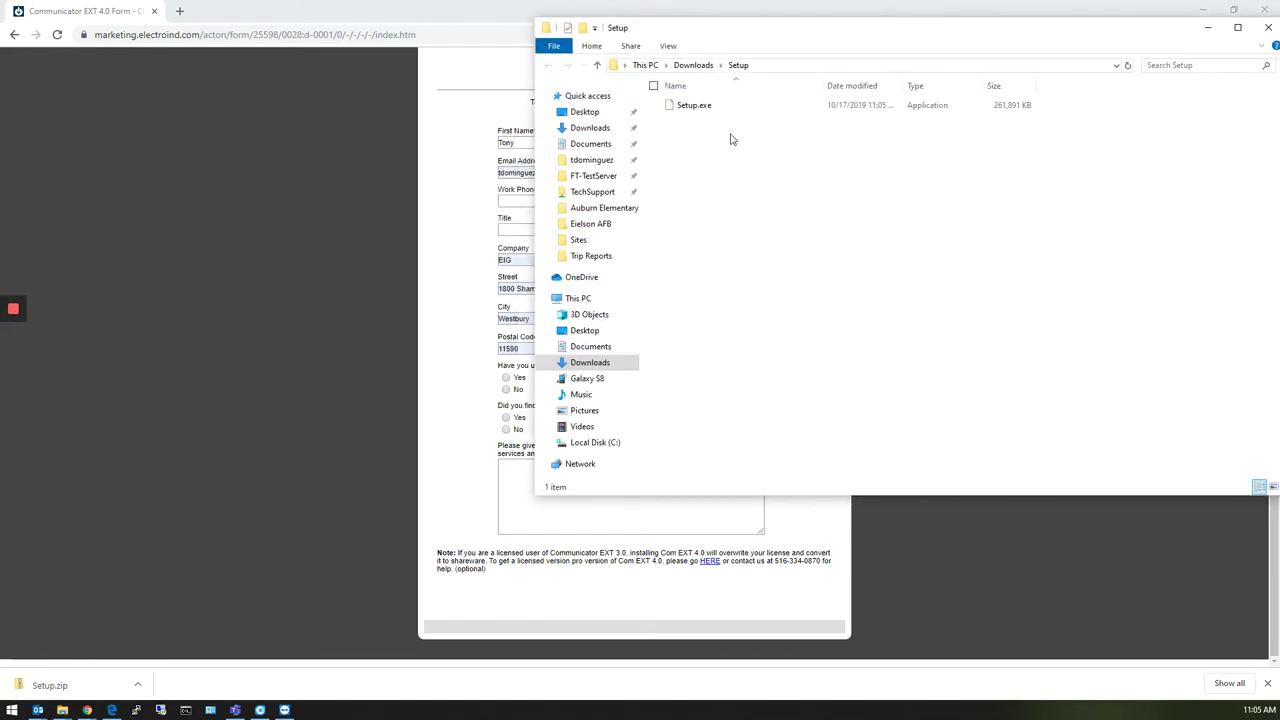
# Step: Launch Setup.exe, choose Run anyway past SmartScreen, and approve the User Account Control prompt
pyautogui.doubleClick(706, 113)
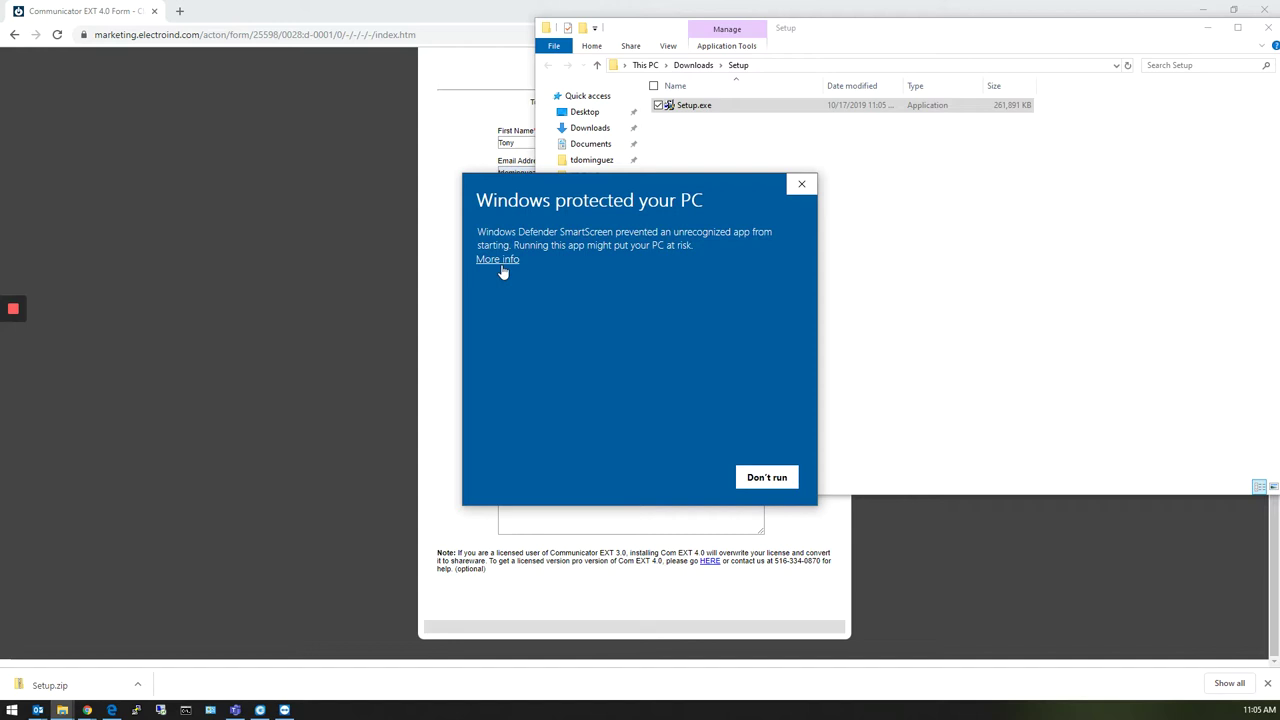
pyautogui.click(503, 266)
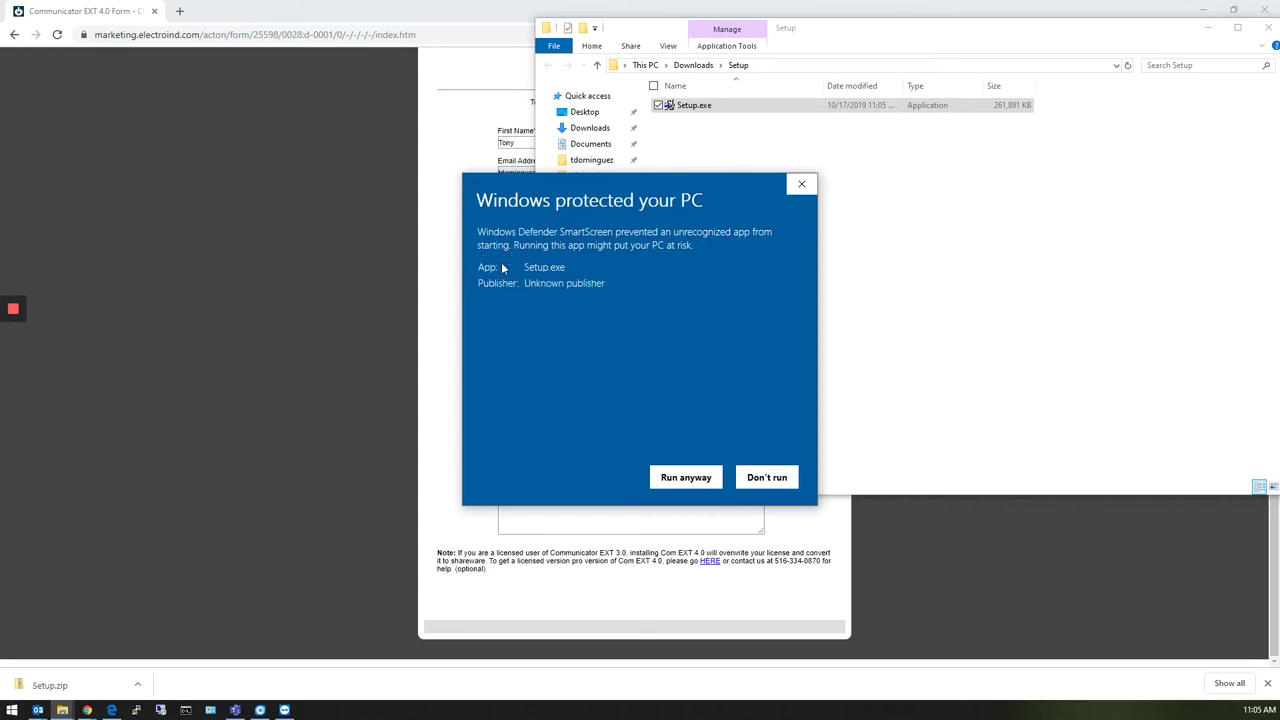
pyautogui.click(685, 477)
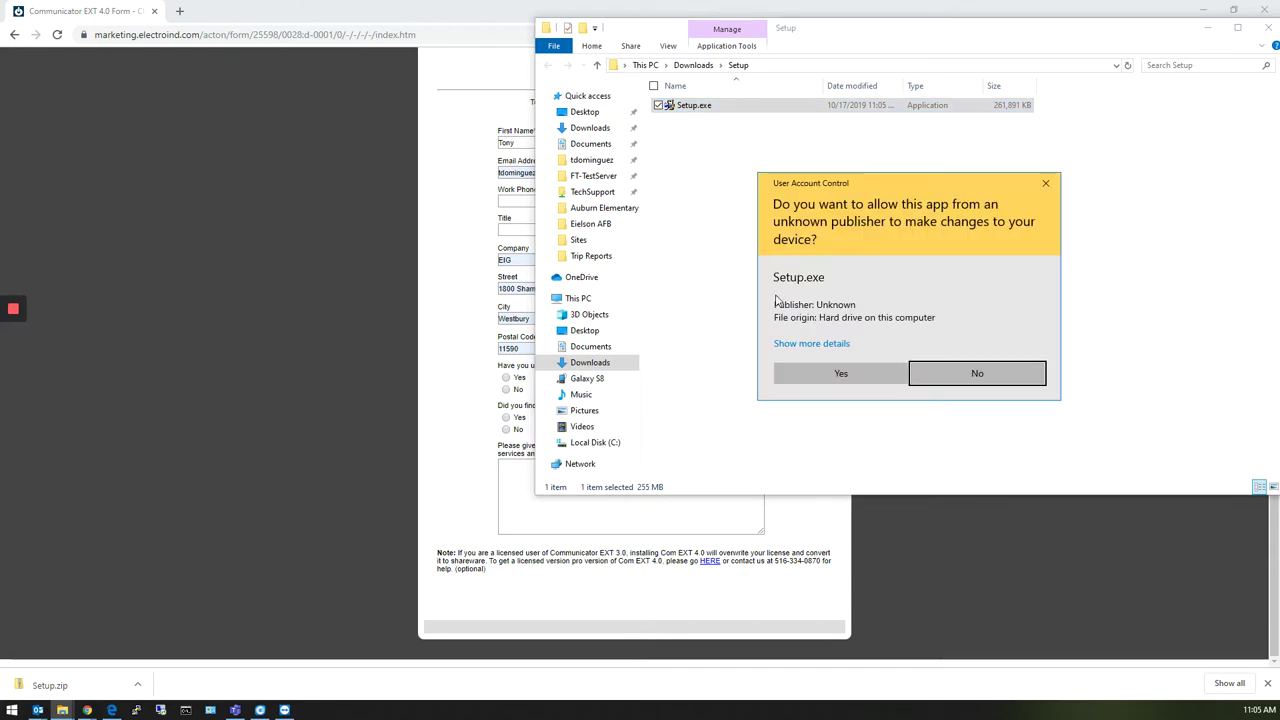
pyautogui.moveTo(943, 193); pyautogui.dragTo(626, 170)
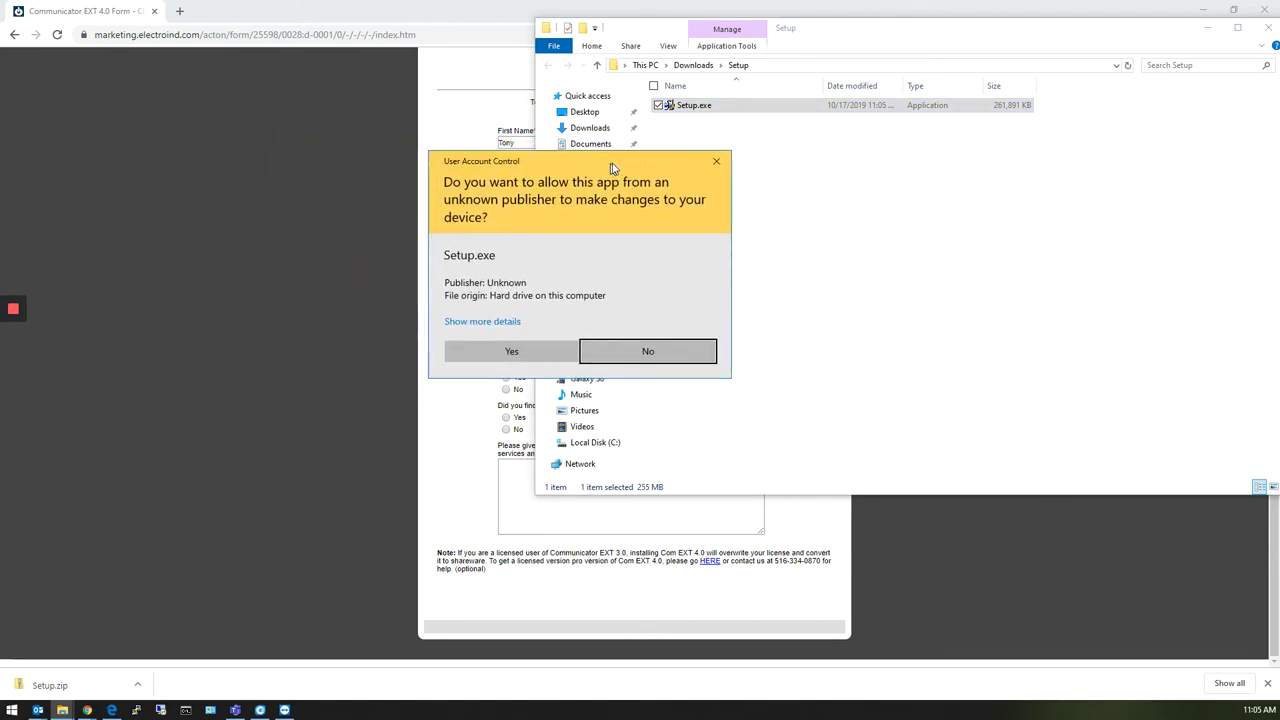
pyautogui.click(520, 352)
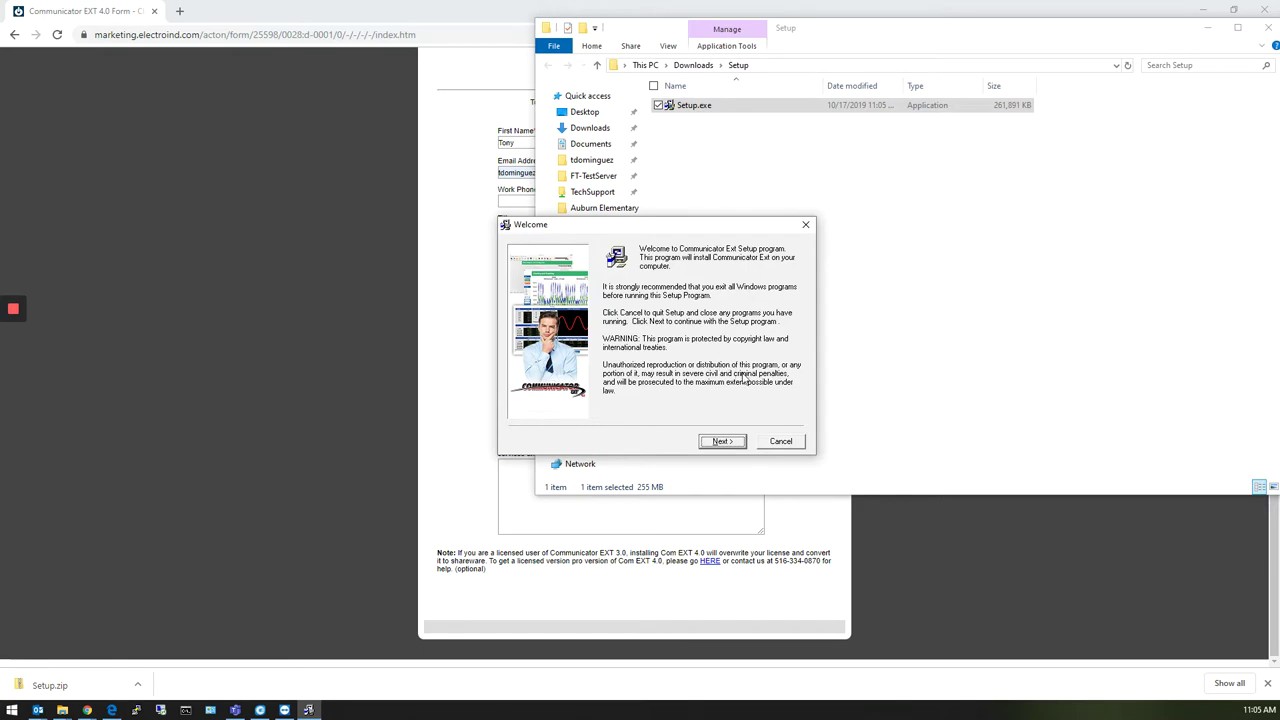
# Step: Agree to the licence, keep default destination and backups, and select only Meter Manager
pyautogui.click(727, 444)
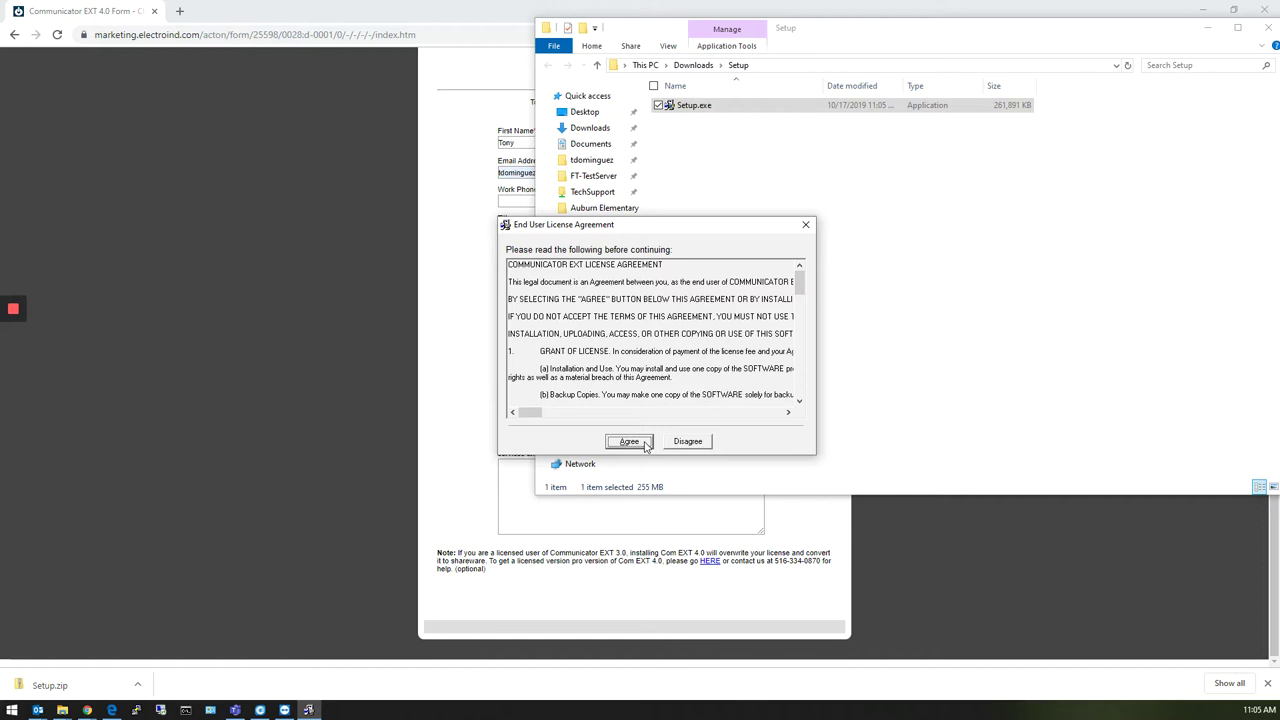
pyautogui.click(638, 444)
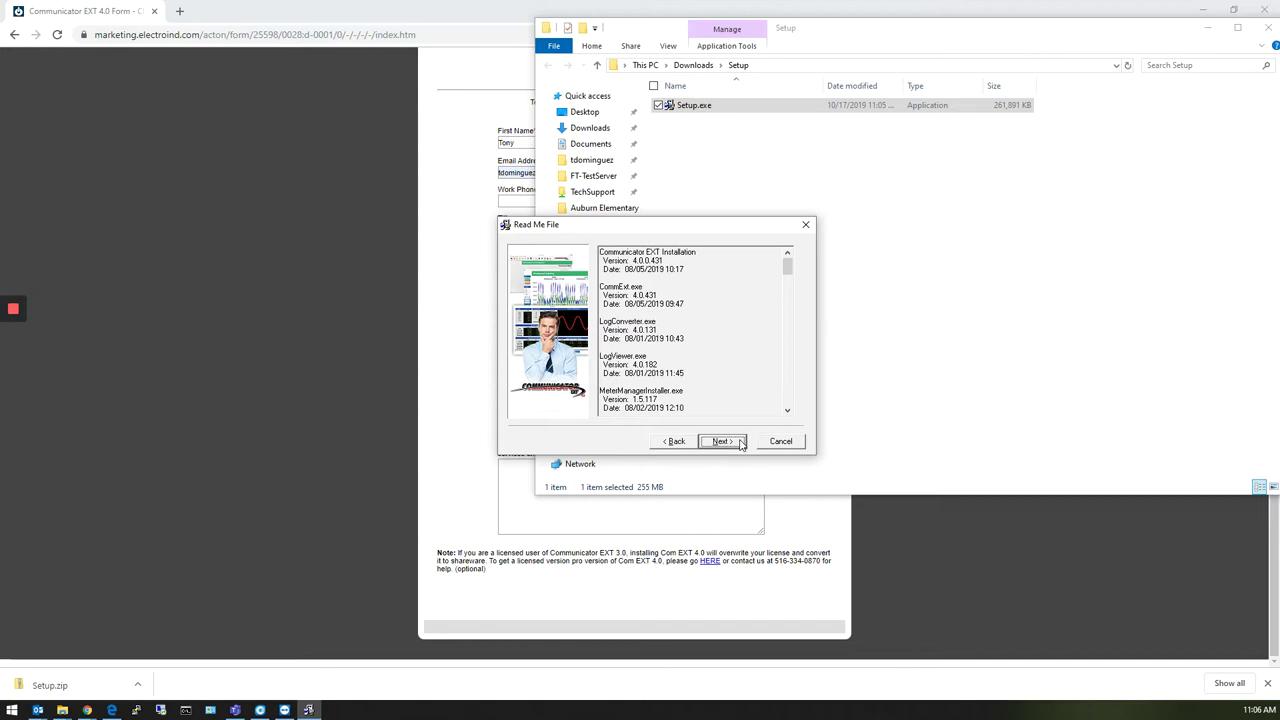
pyautogui.click(741, 444)
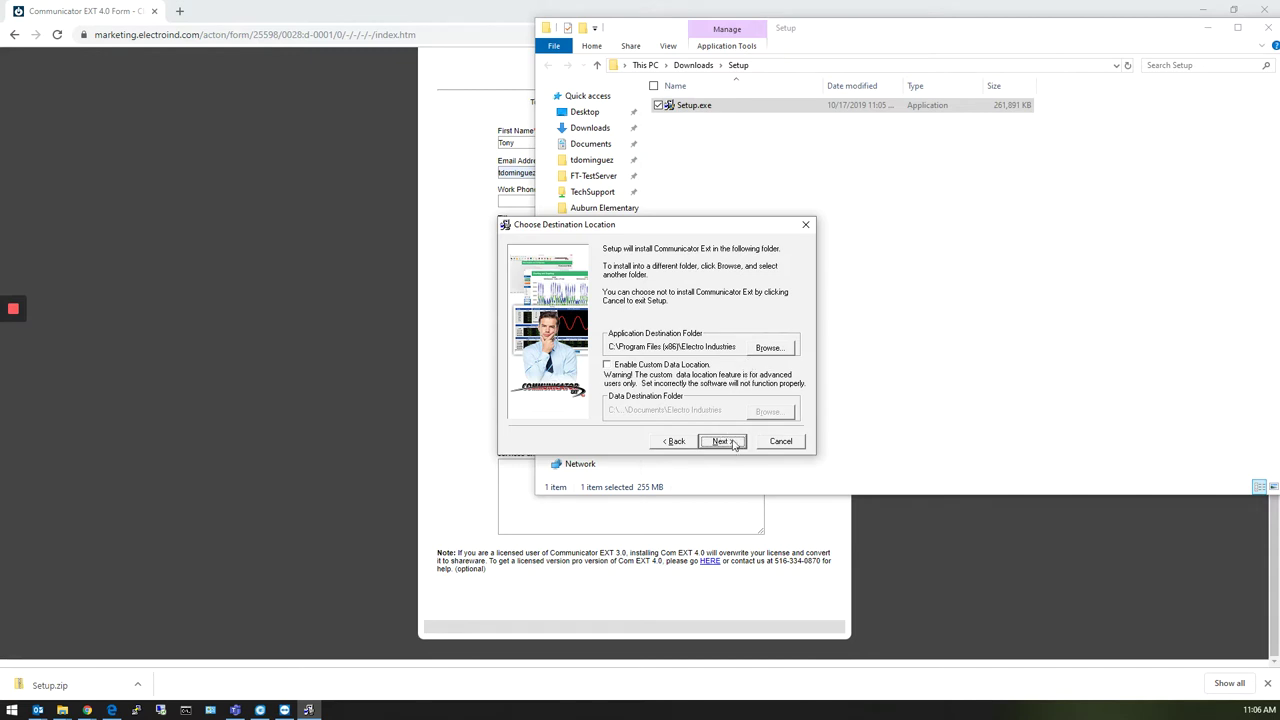
pyautogui.click(732, 442)
pyautogui.click(736, 445)
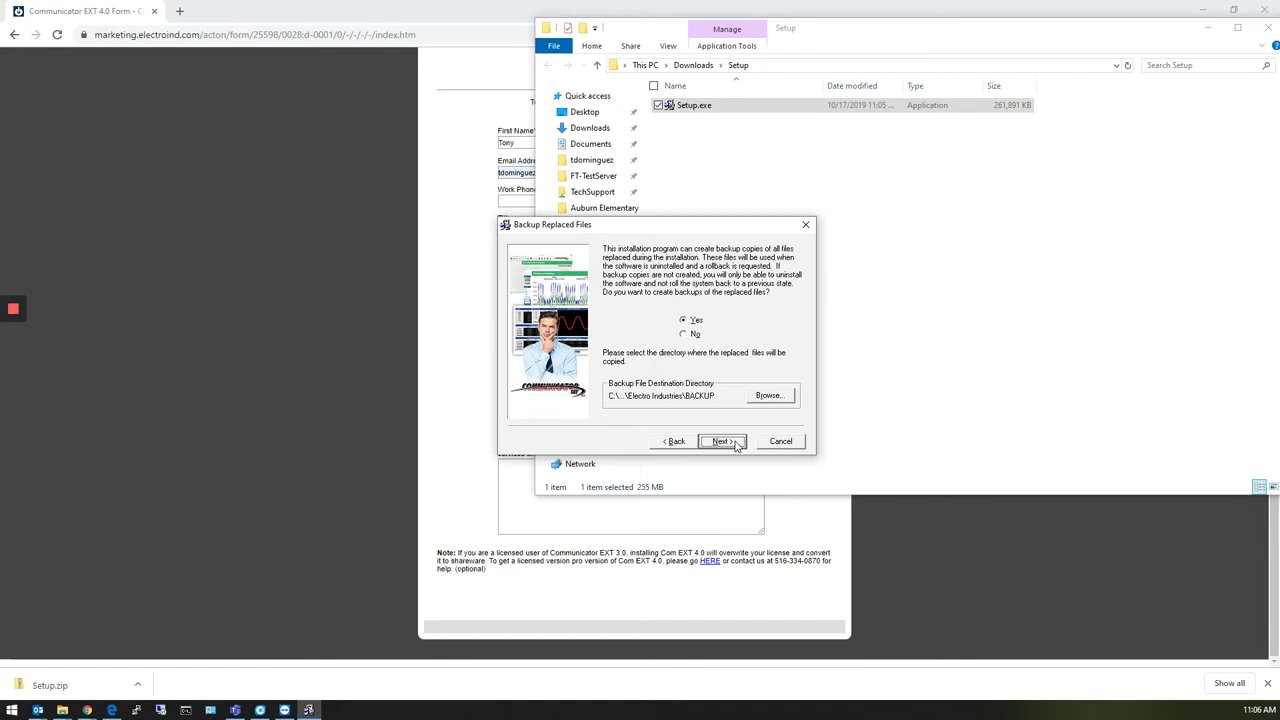
pyautogui.click(736, 445)
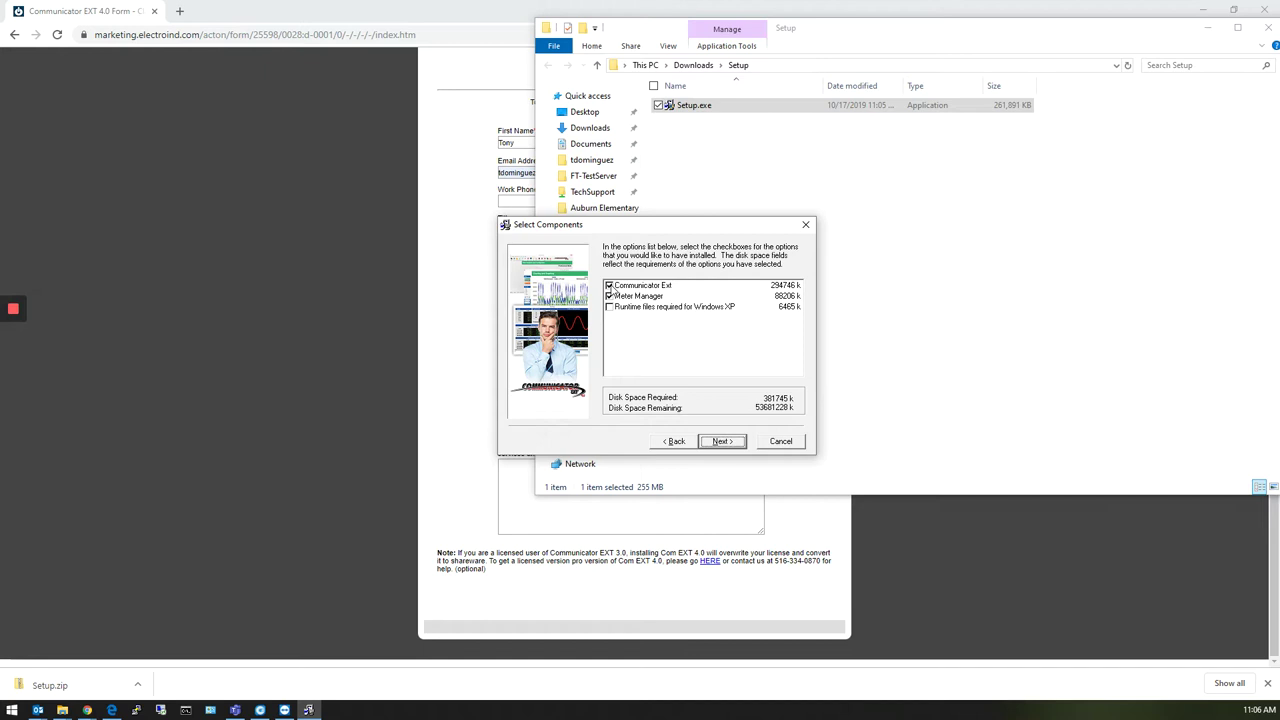
pyautogui.click(609, 286)
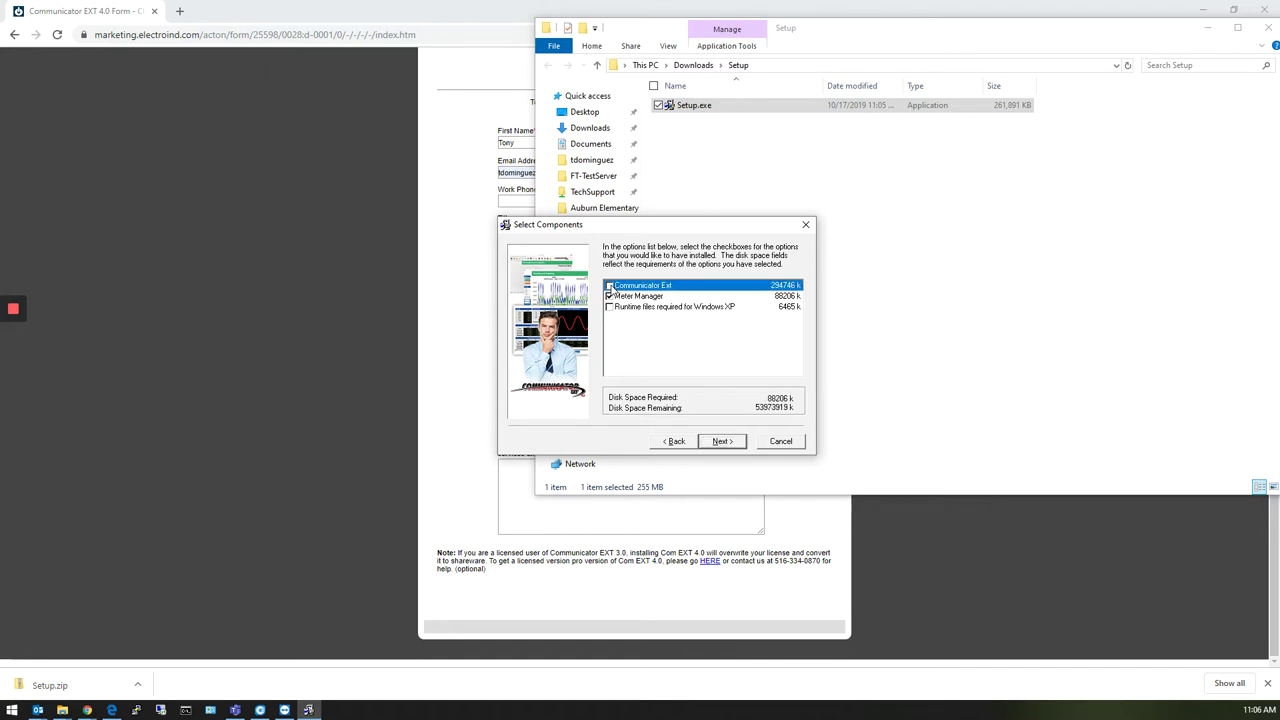
pyautogui.click(647, 298)
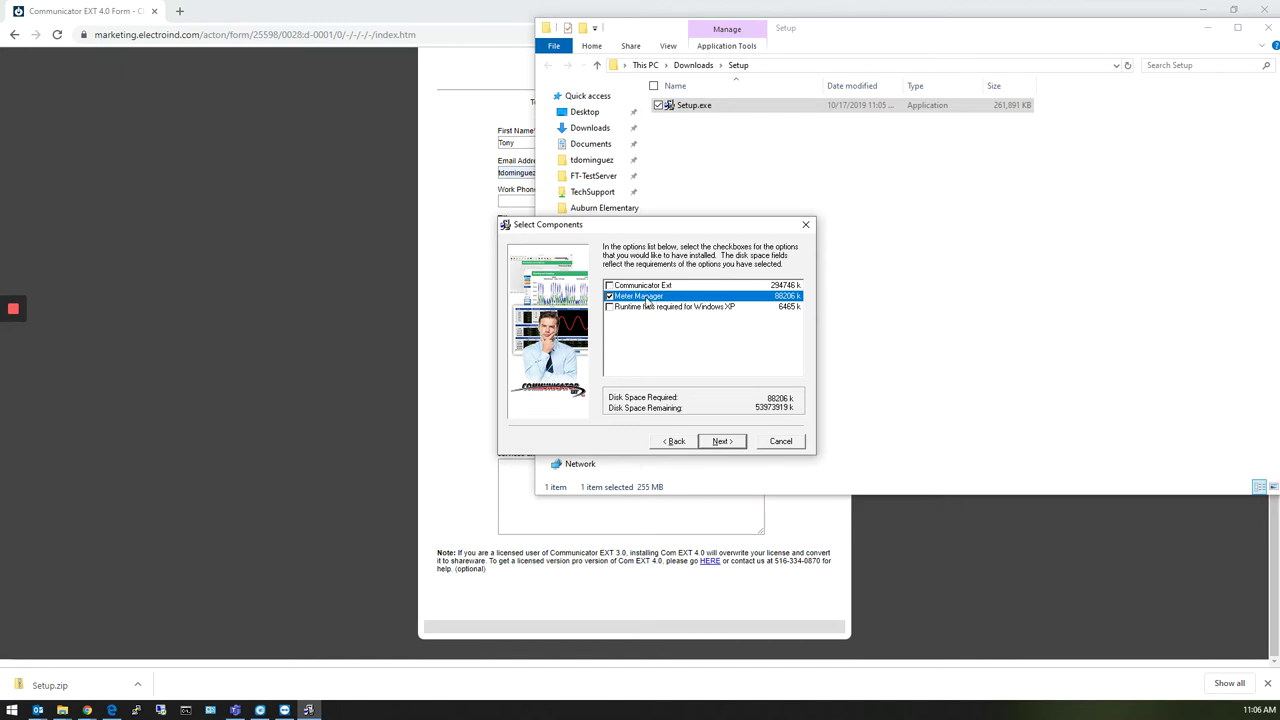
# Step: Install Meter Manager under the Electro Industries program group and finish the Communicator EXT setup
pyautogui.click(737, 446)
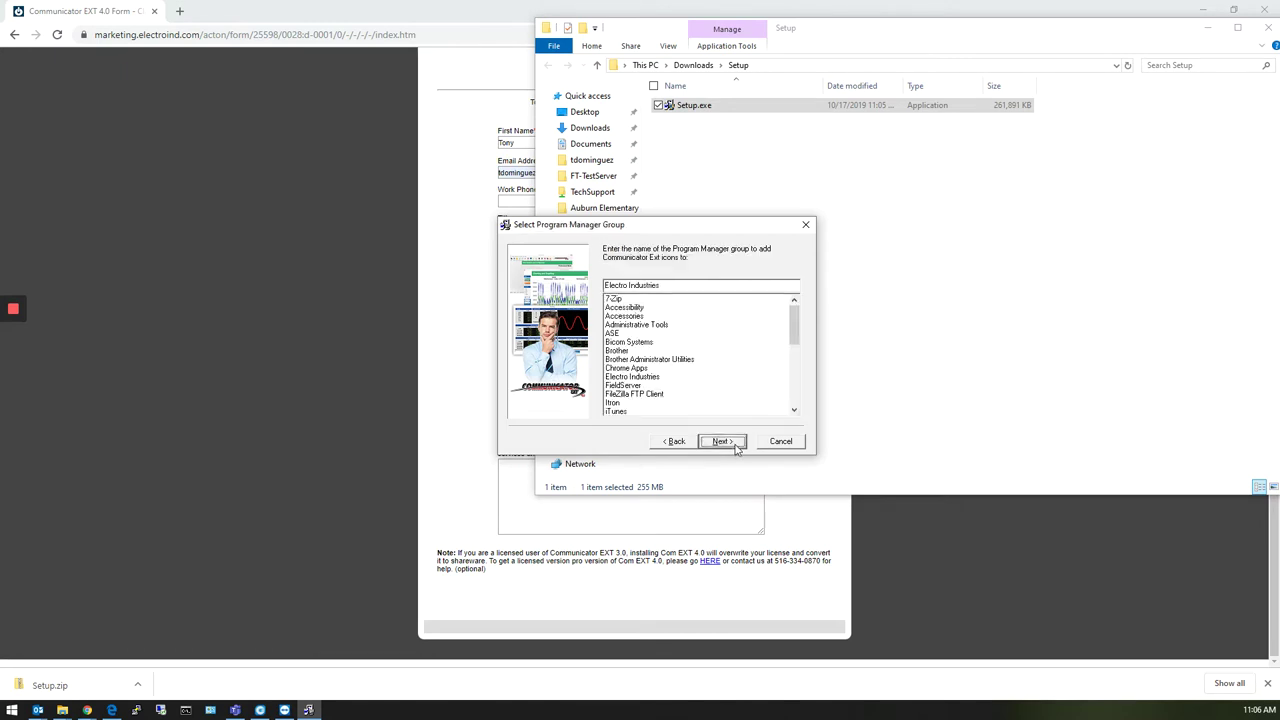
pyautogui.click(737, 446)
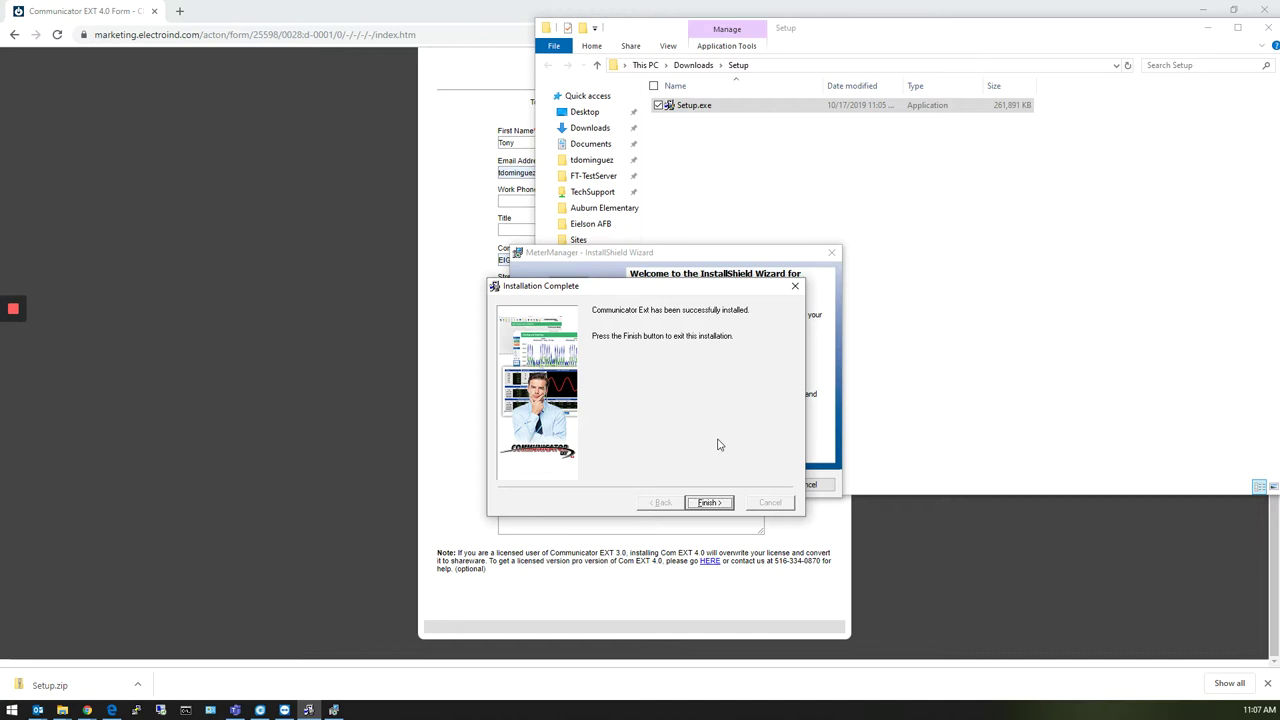
pyautogui.click(722, 503)
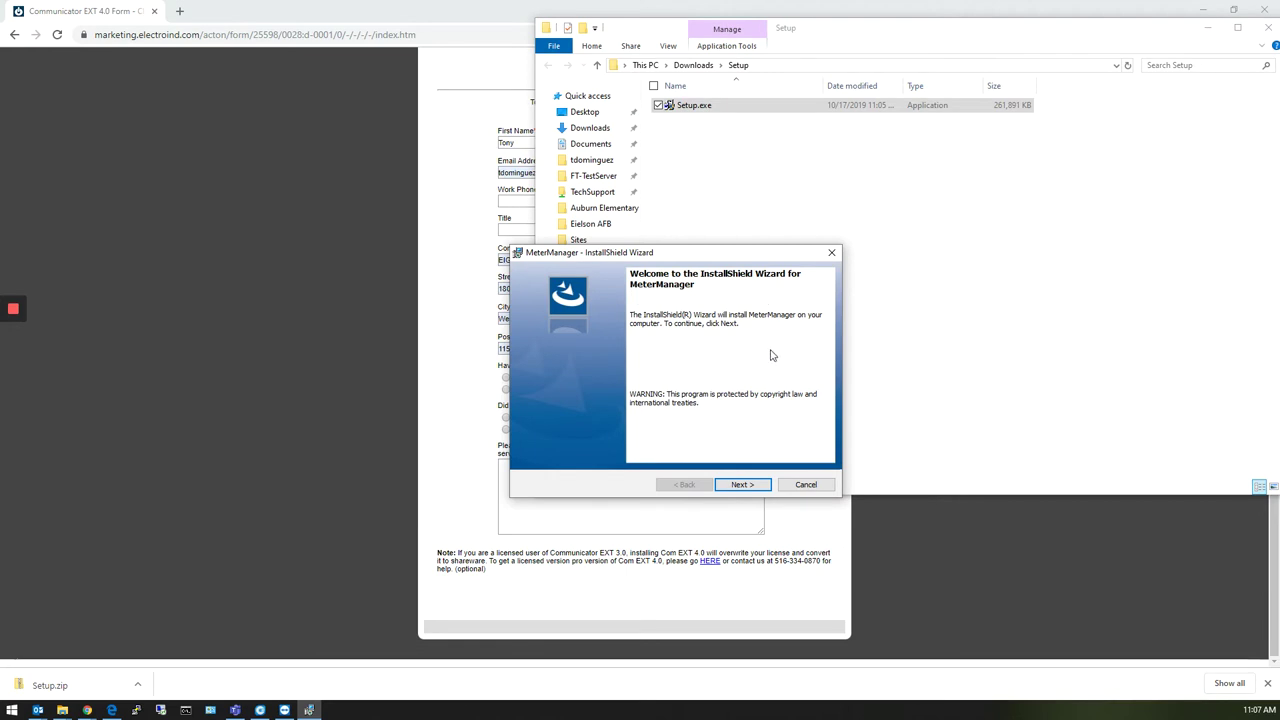
# Step: Accept the MeterManager licence, install and finish the wizard, then close the Setup folder
pyautogui.click(755, 485)
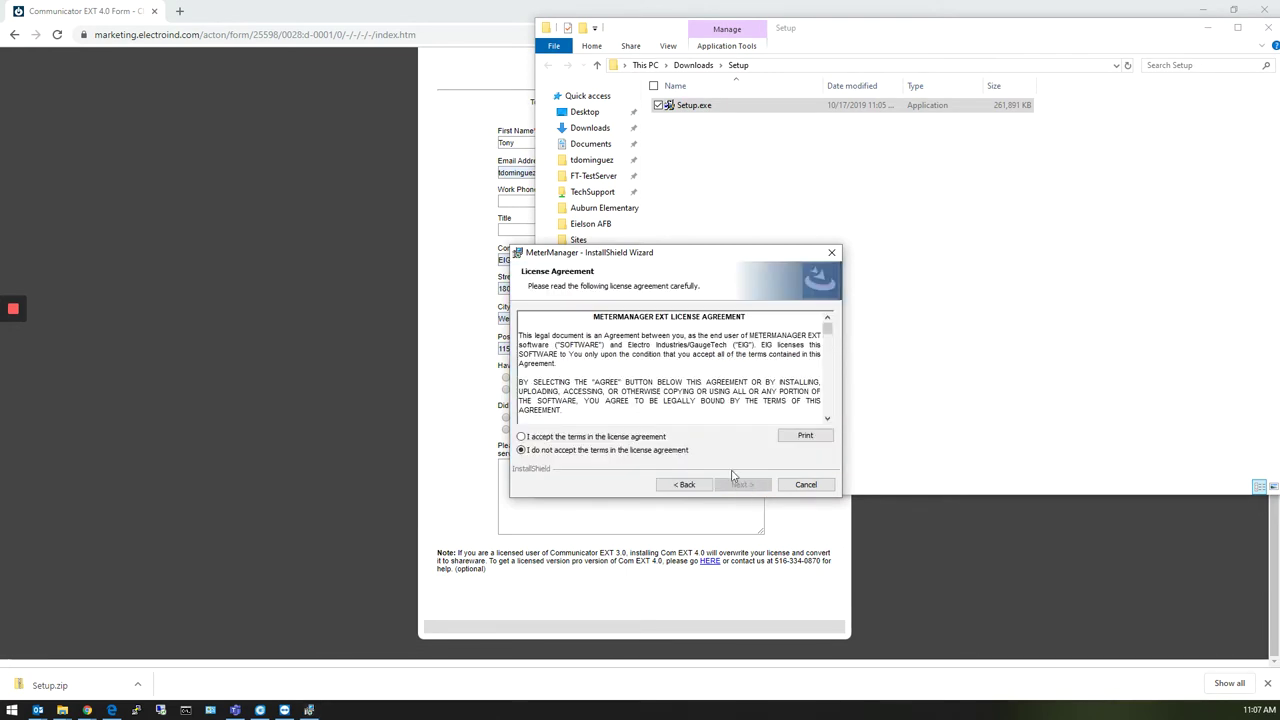
pyautogui.click(640, 440)
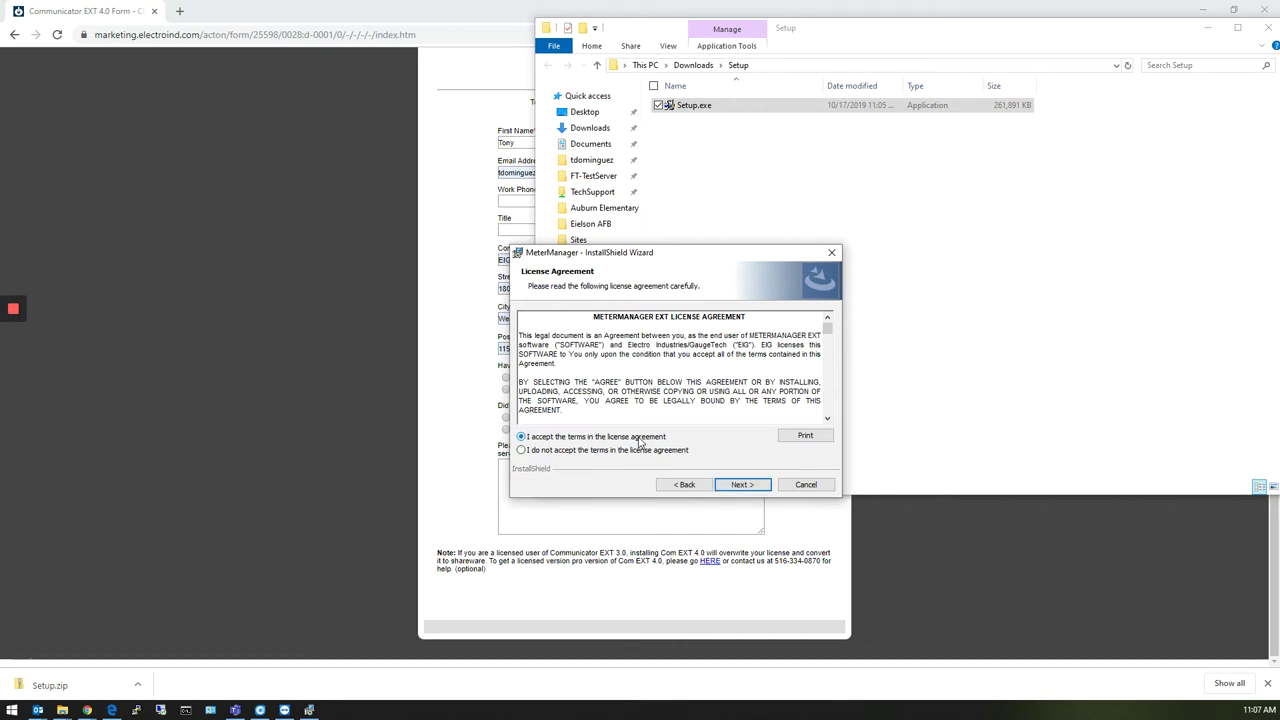
pyautogui.click(748, 485)
pyautogui.click(745, 485)
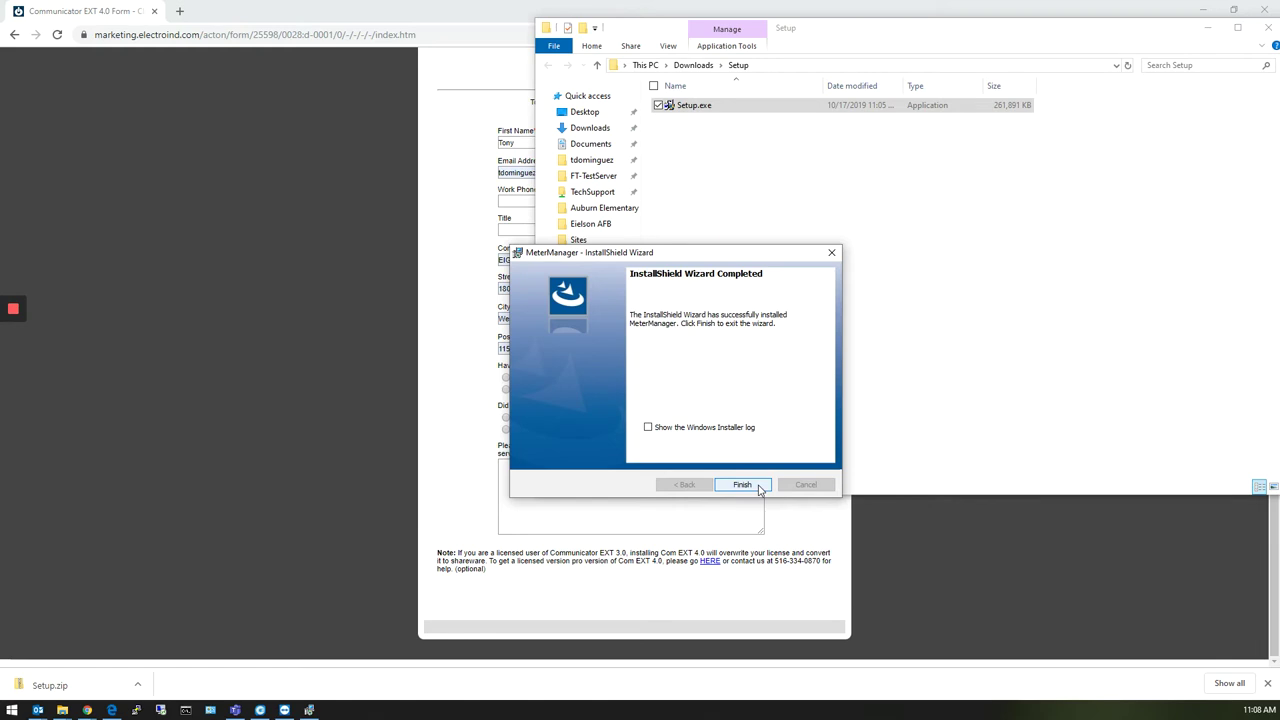
pyautogui.click(759, 487)
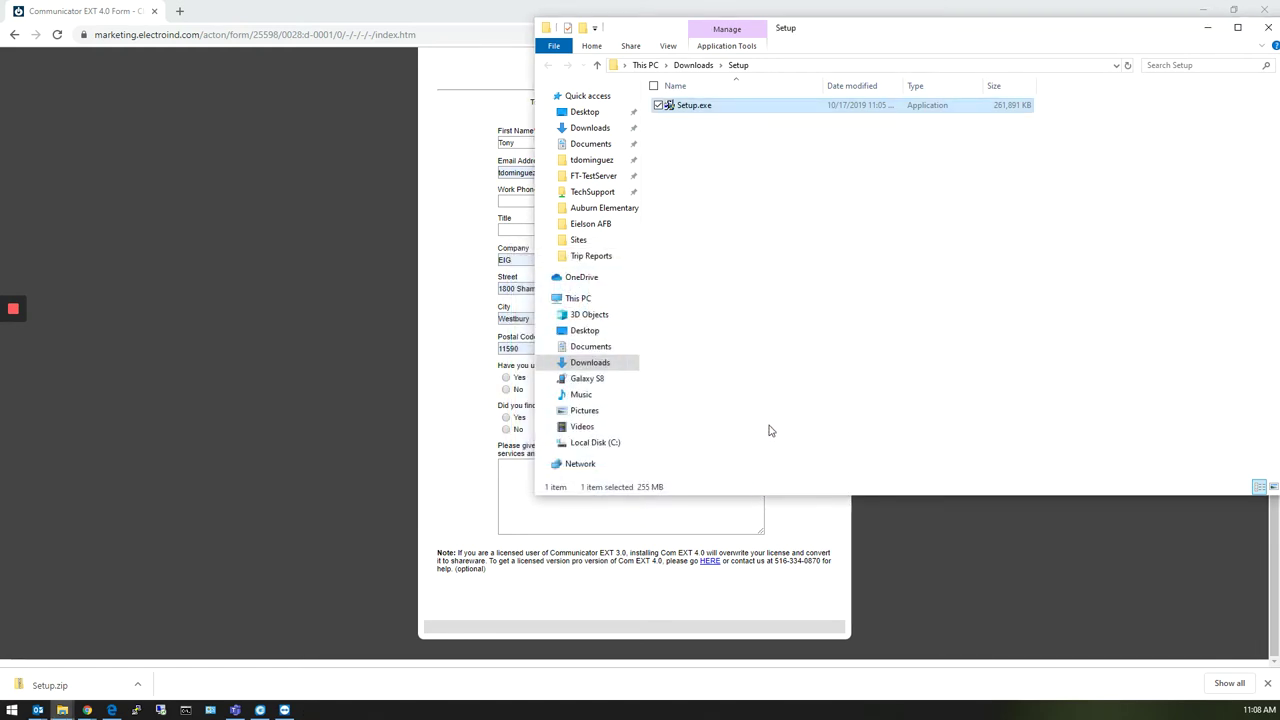
pyautogui.click(1268, 28)
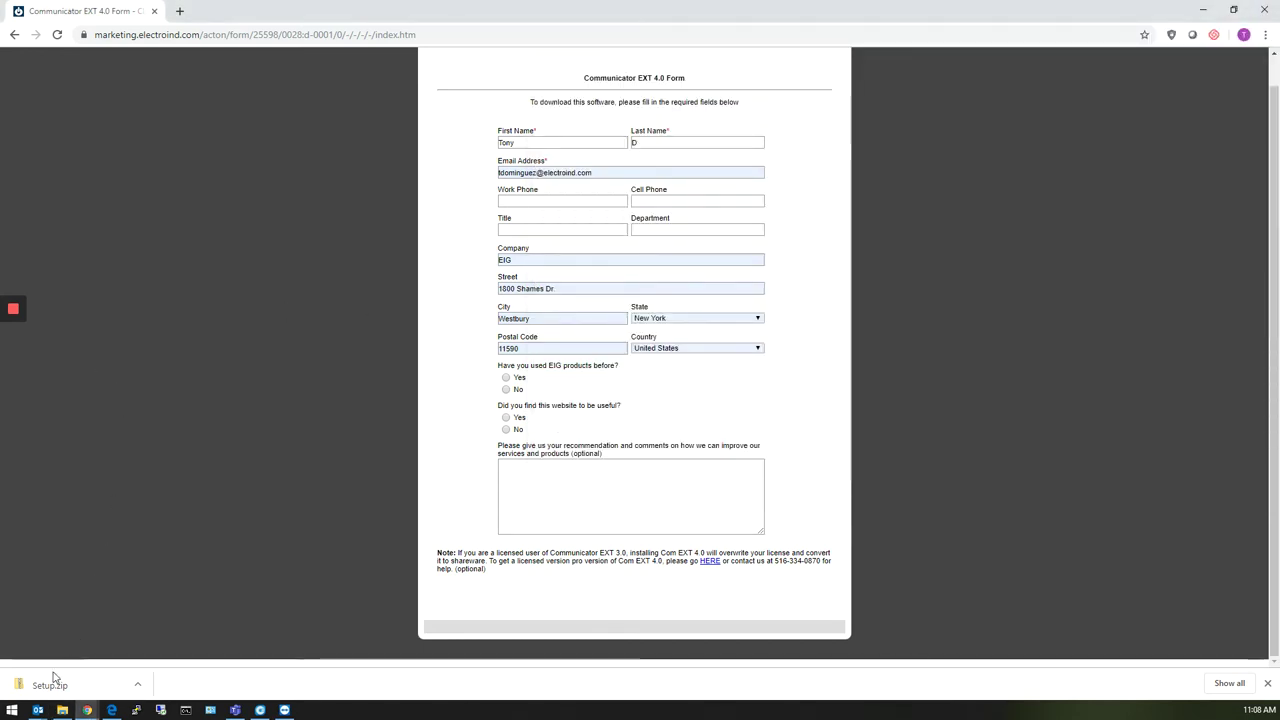
# Step: Search the Start menu for 'co' and launch Communicator Ext
pyautogui.click(12, 710)
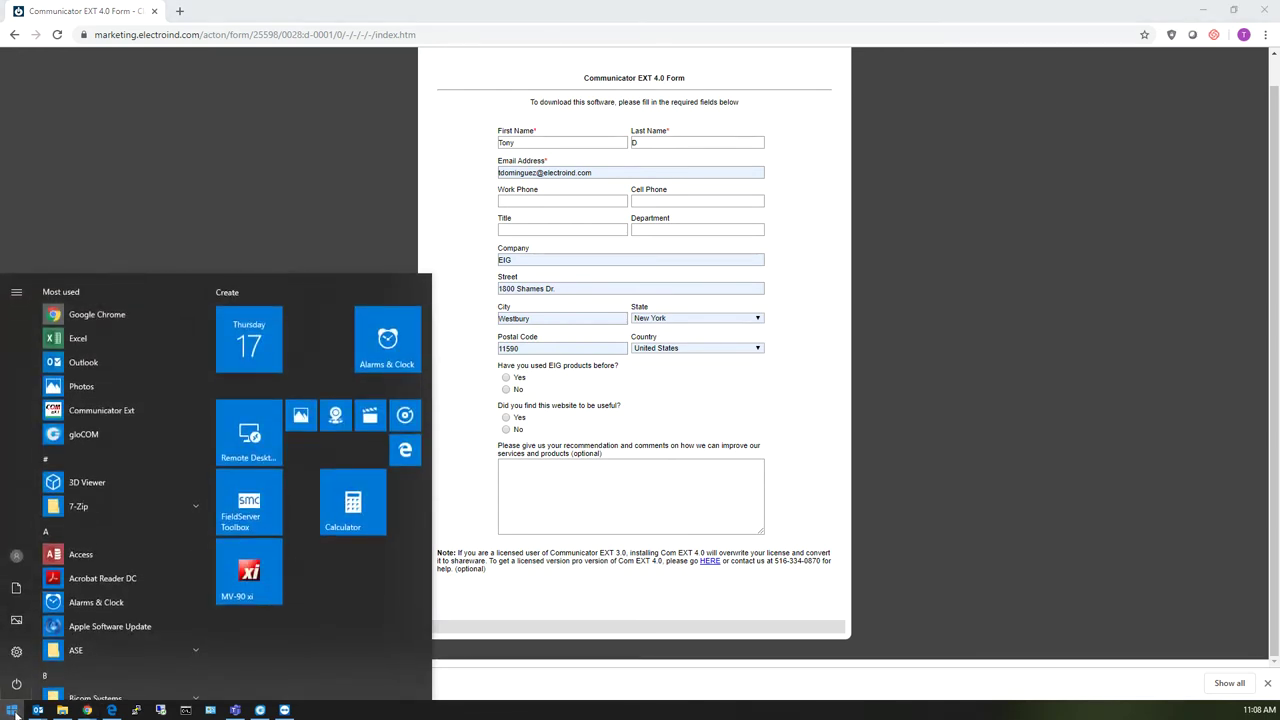
pyautogui.write('co')
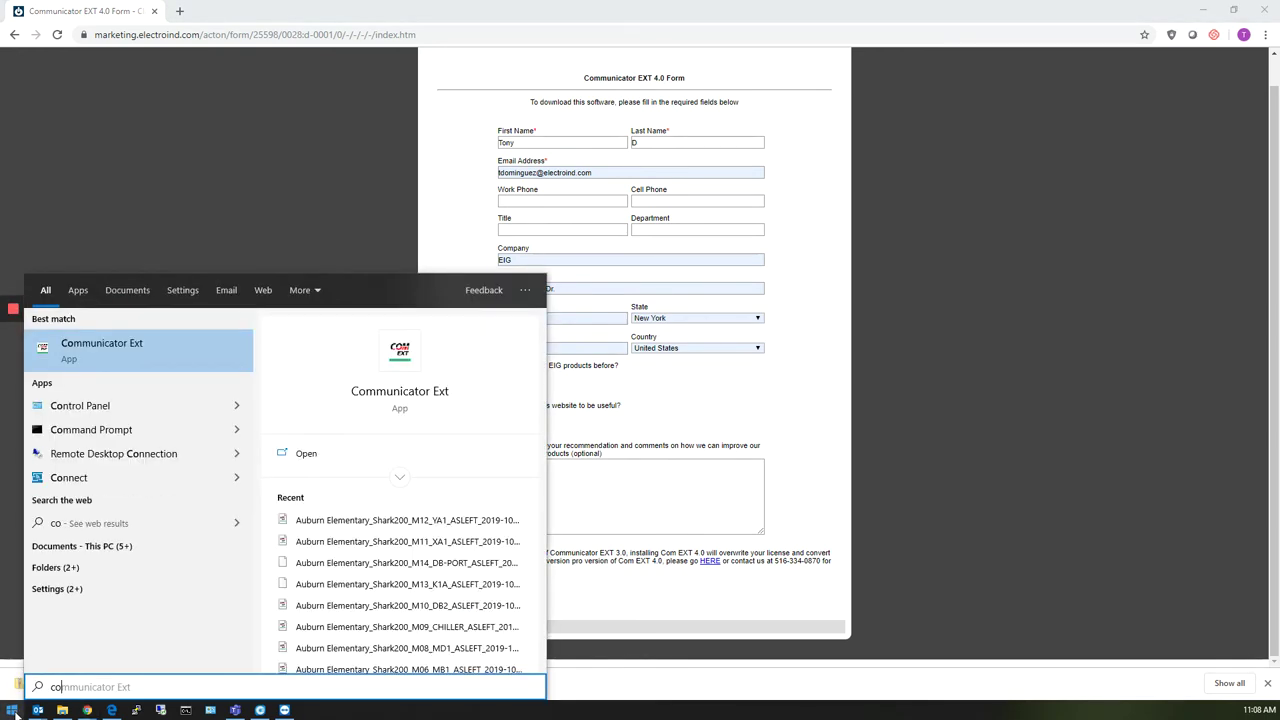
pyautogui.press('Return')
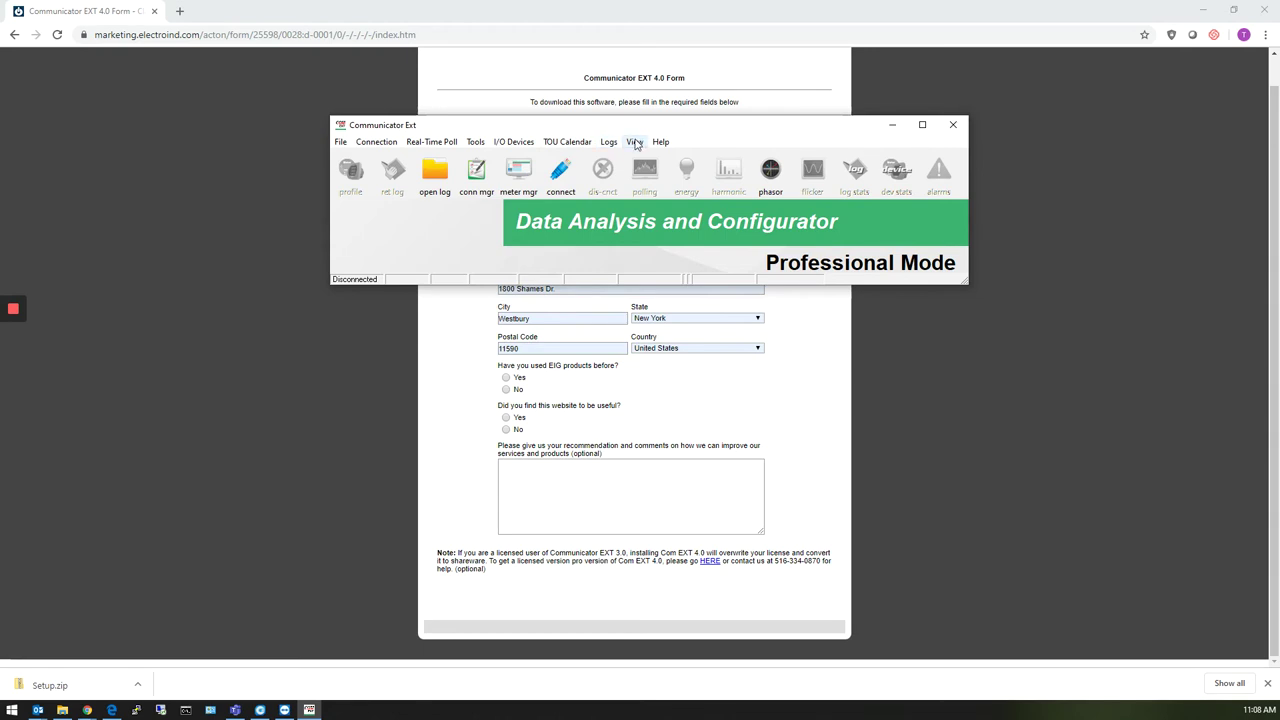
pyautogui.click(634, 143)
pyautogui.moveTo(660, 142)
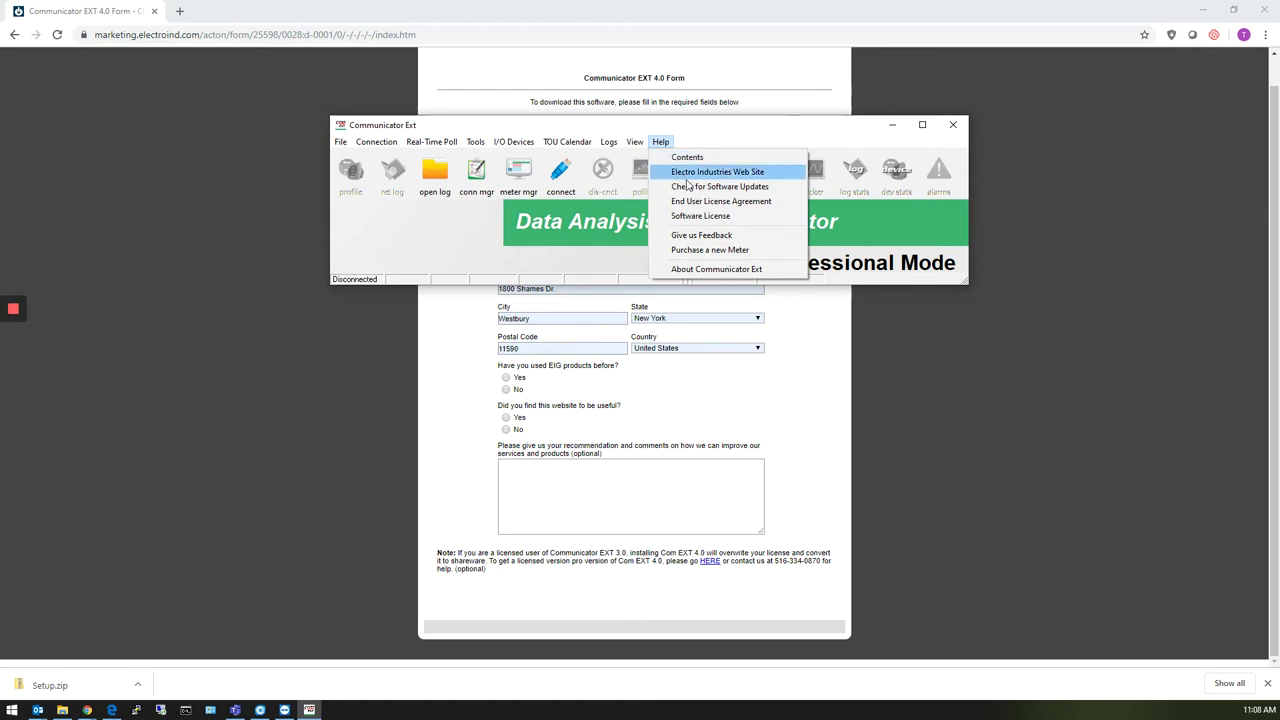
pyautogui.click(683, 218)
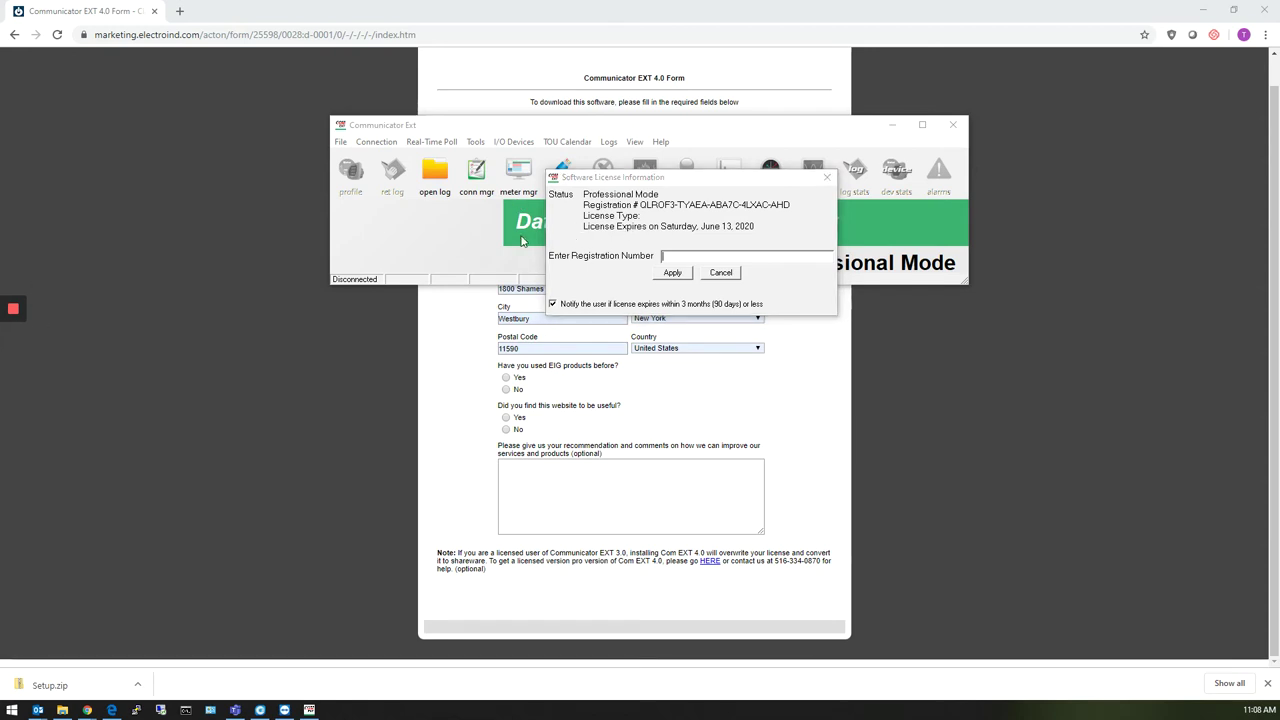
pyautogui.click(721, 272)
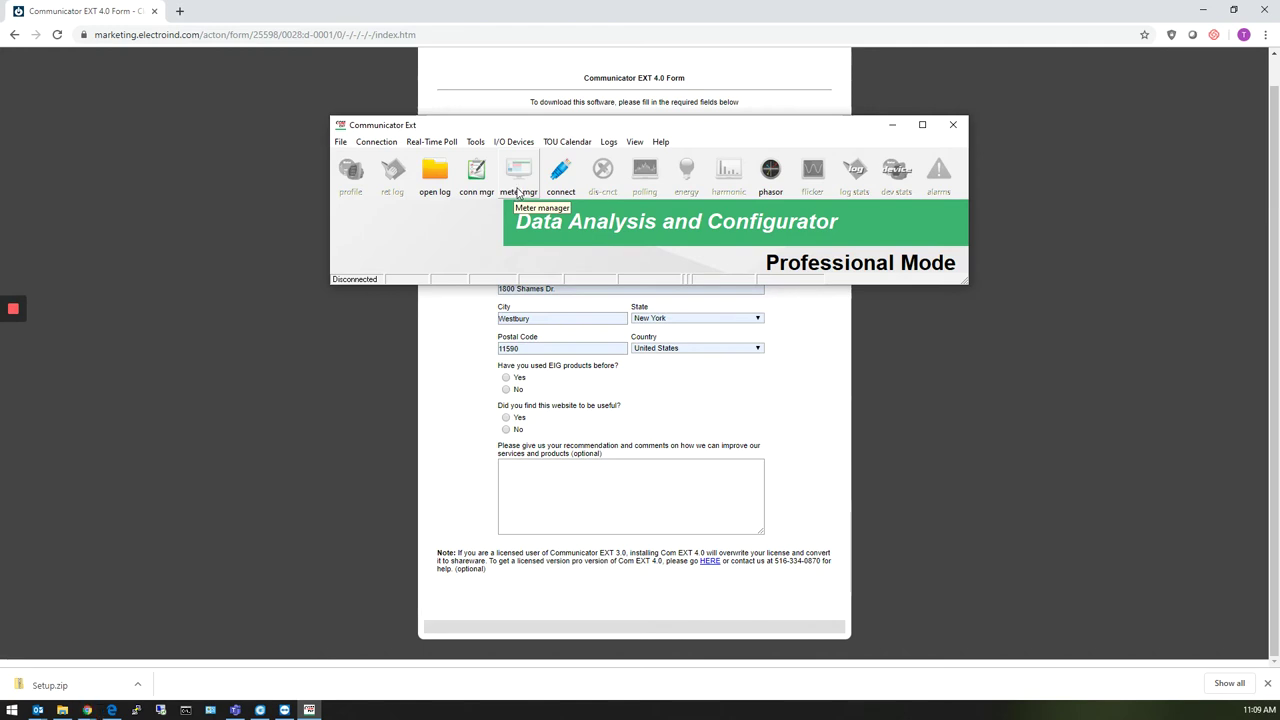
# Step: Open Meter Manager Monitor from Communicator Ext's 'meter mgr' toolbar button
pyautogui.click(518, 191)
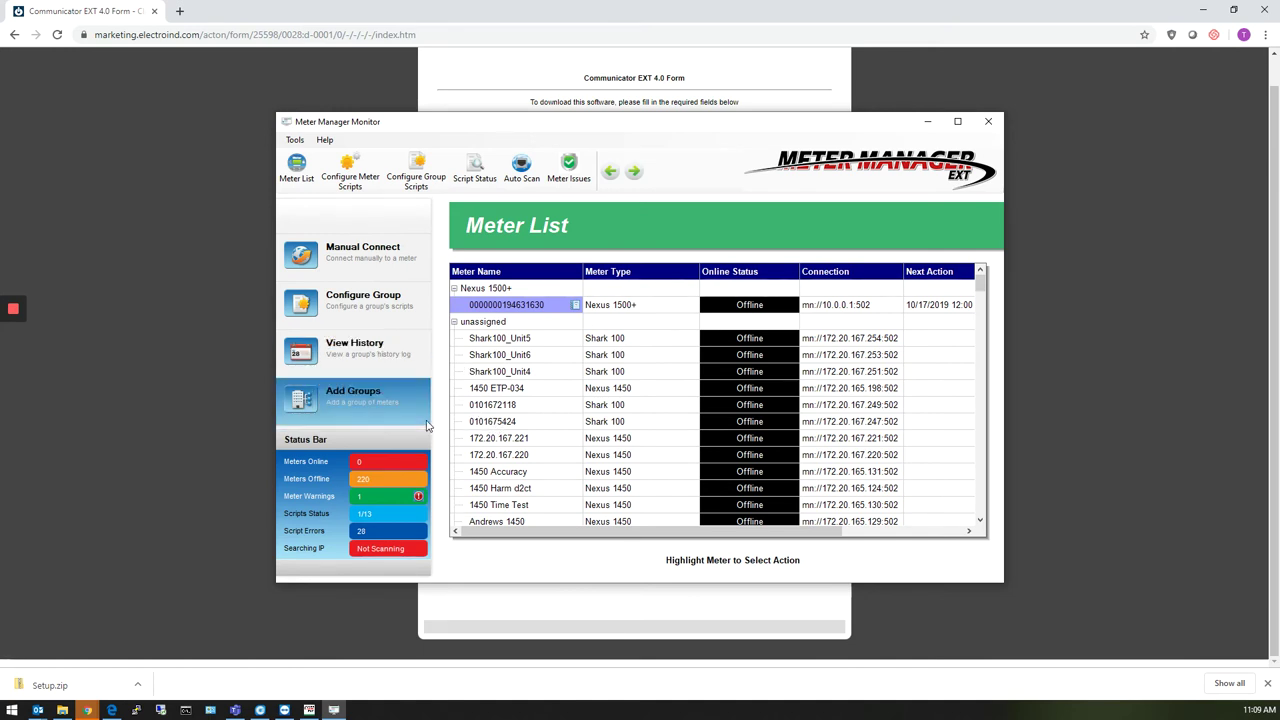
# Step: Start a Manual Connect and briefly try the Serial connection type at 9600 baud
pyautogui.click(375, 261)
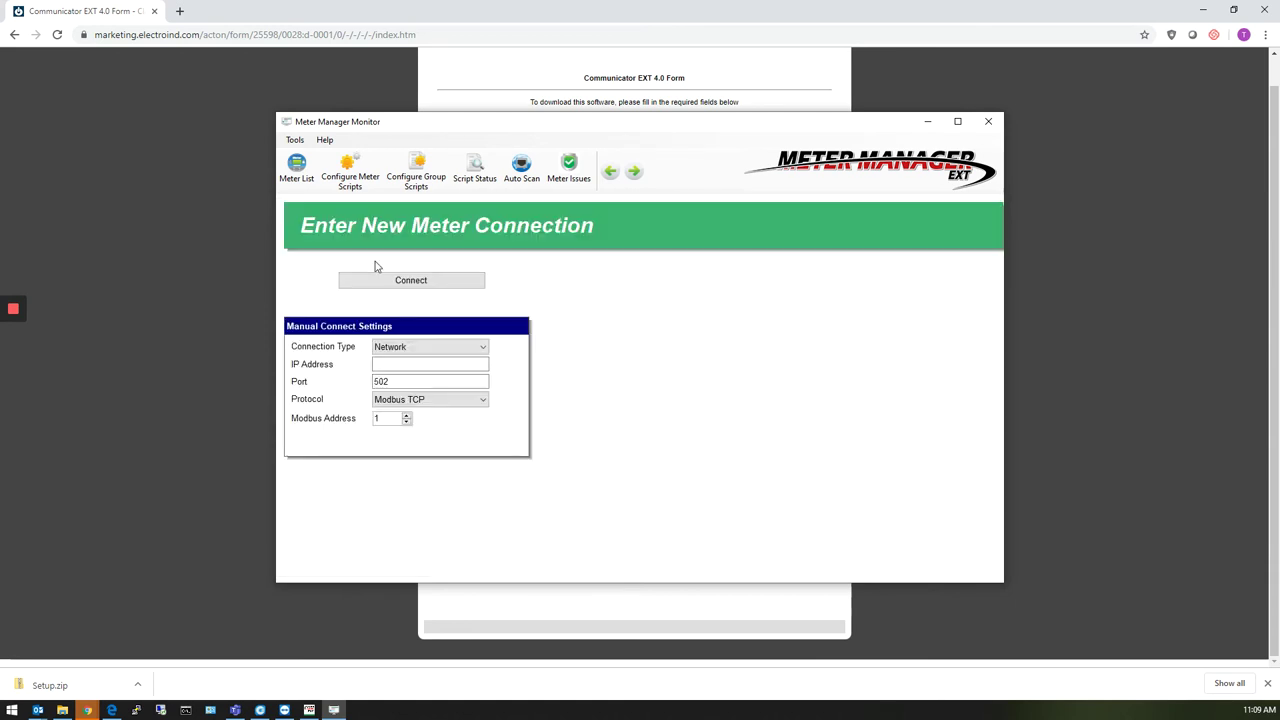
pyautogui.click(429, 367)
pyautogui.write('10.0.0.2')
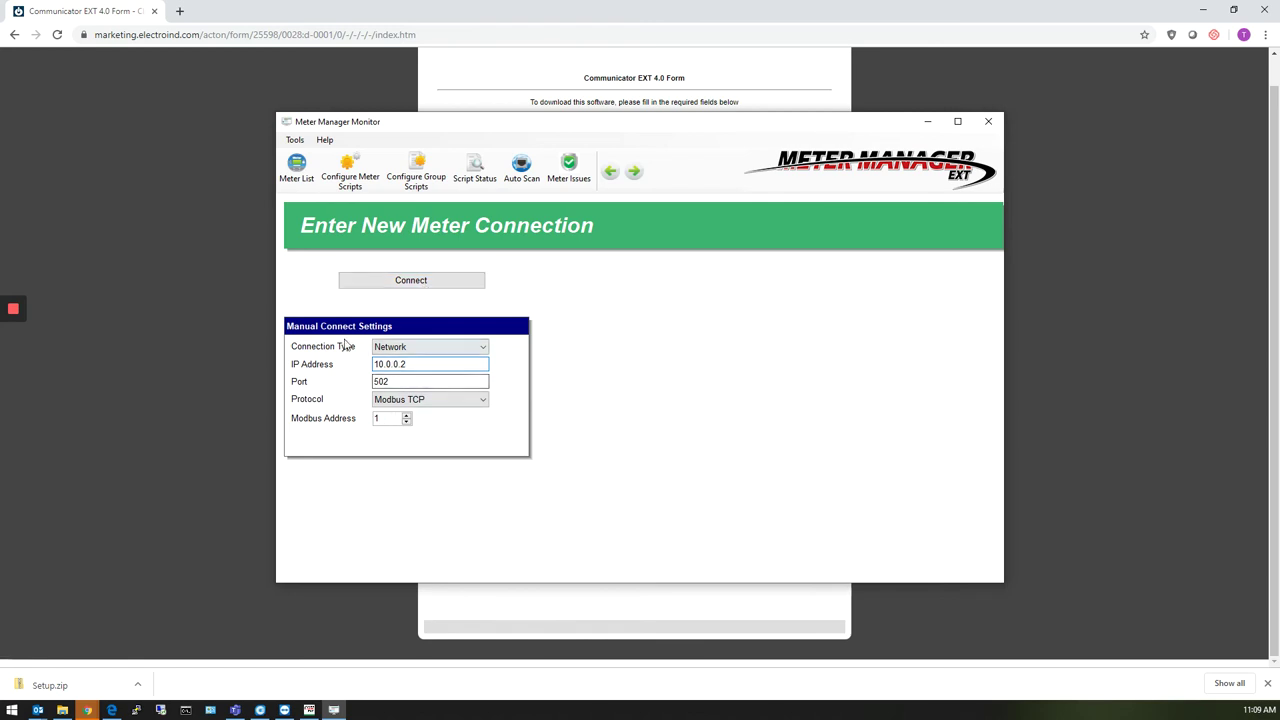
pyautogui.click(423, 348)
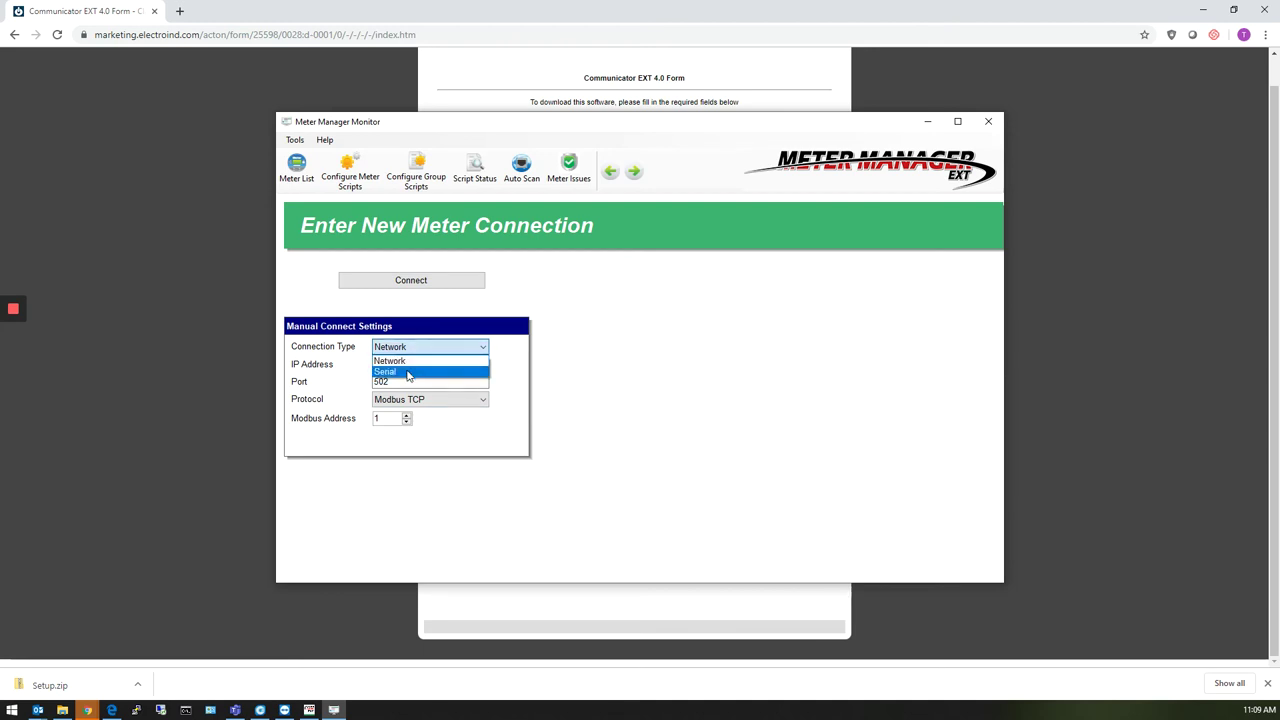
pyautogui.click(408, 373)
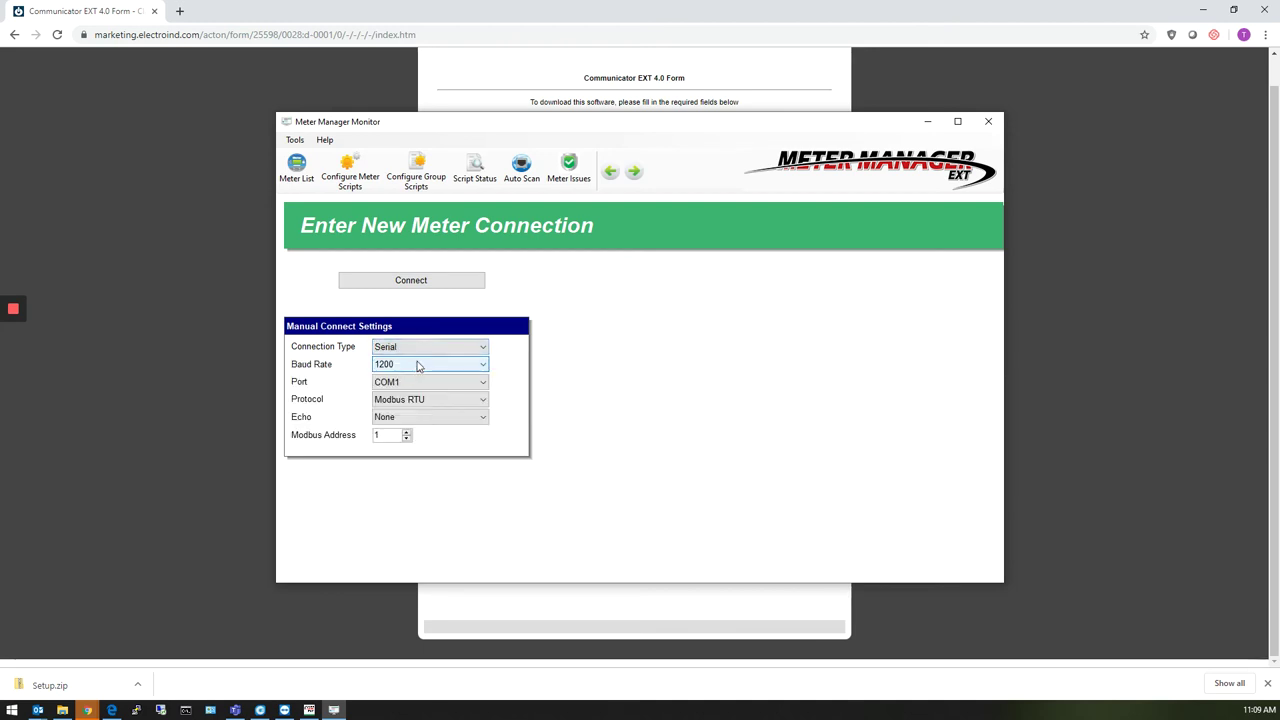
pyautogui.click(434, 368)
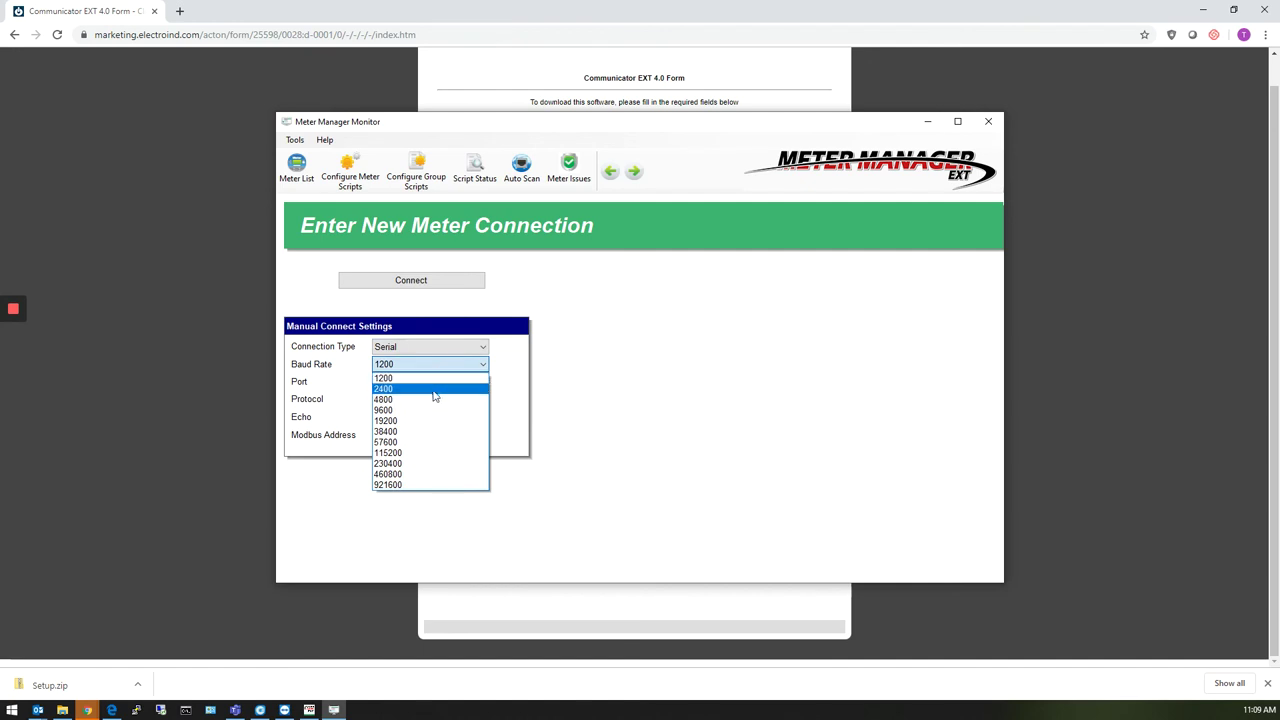
pyautogui.click(443, 409)
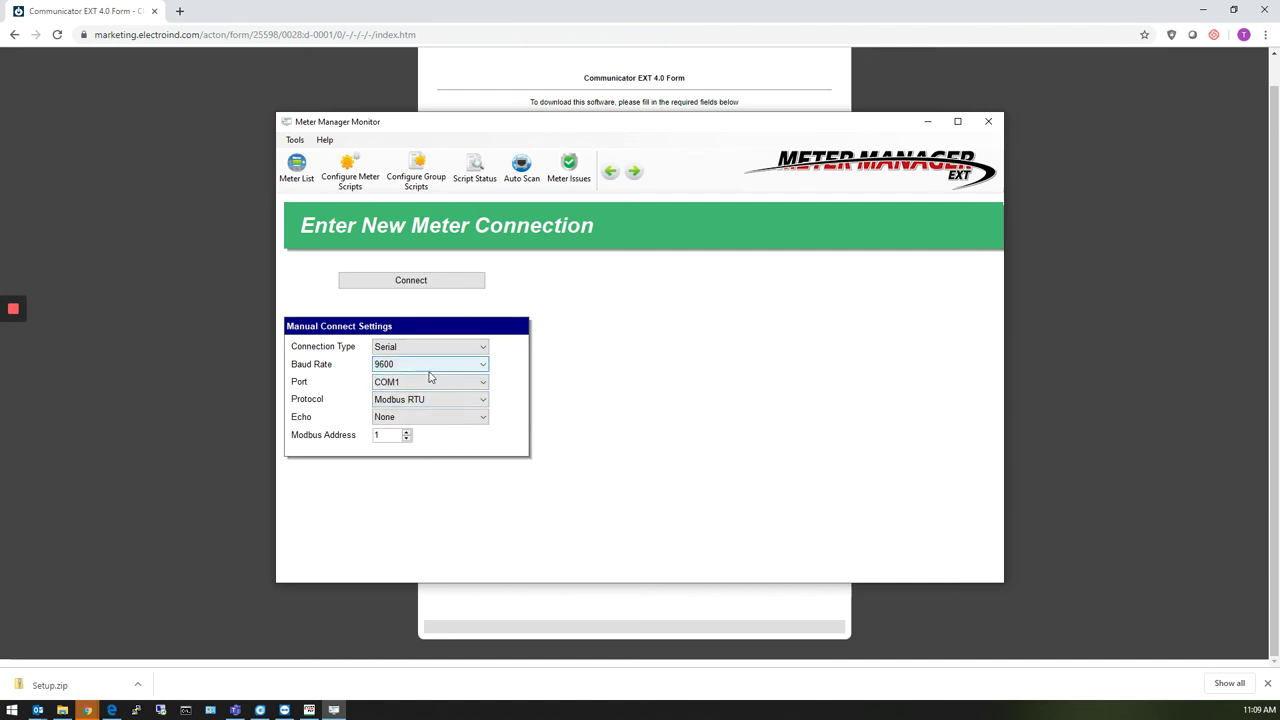
pyautogui.click(437, 382)
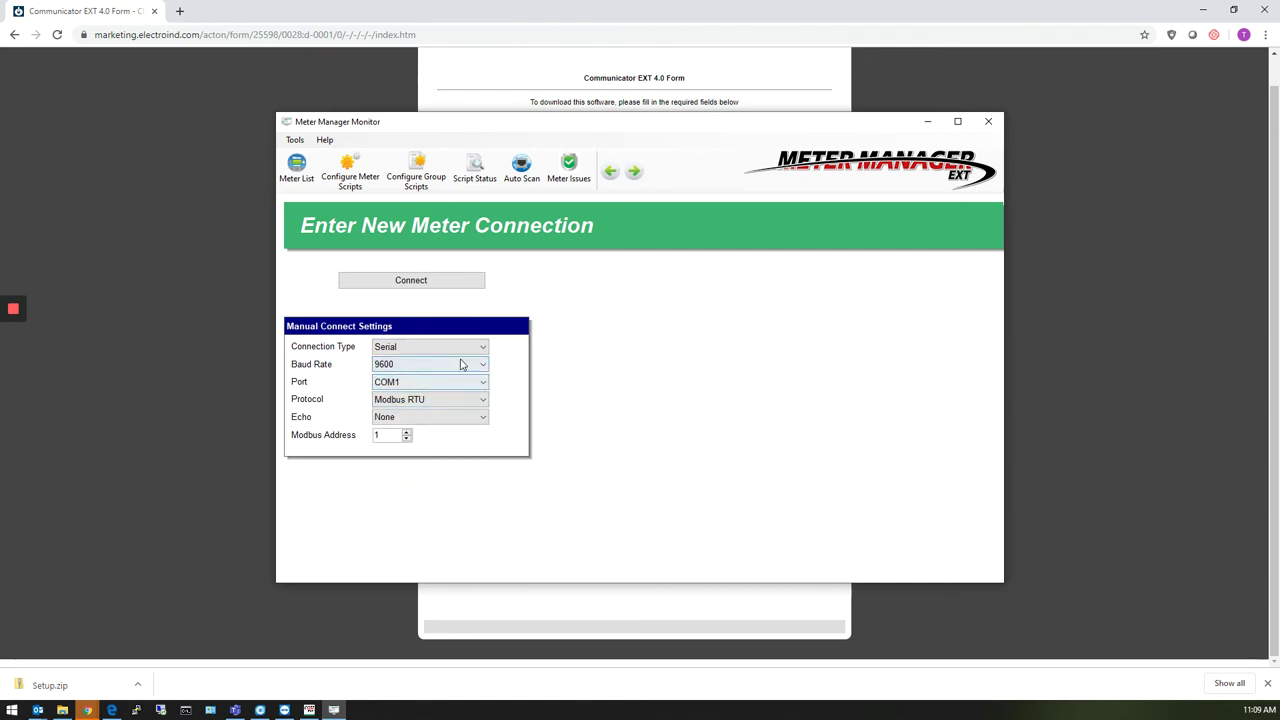
# Step: Switch back to Network and confirm IP 10.0.0.2, port 502 and Modbus TCP
pyautogui.click(453, 350)
pyautogui.click(450, 361)
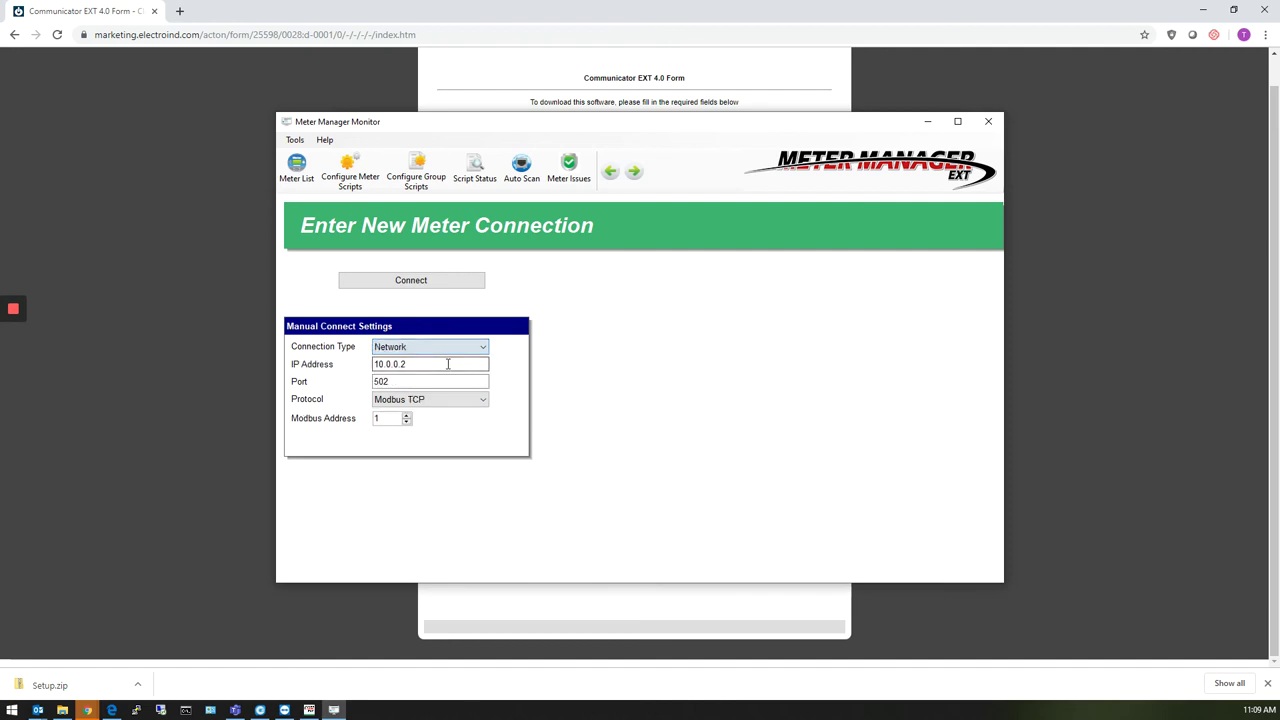
pyautogui.click(417, 366)
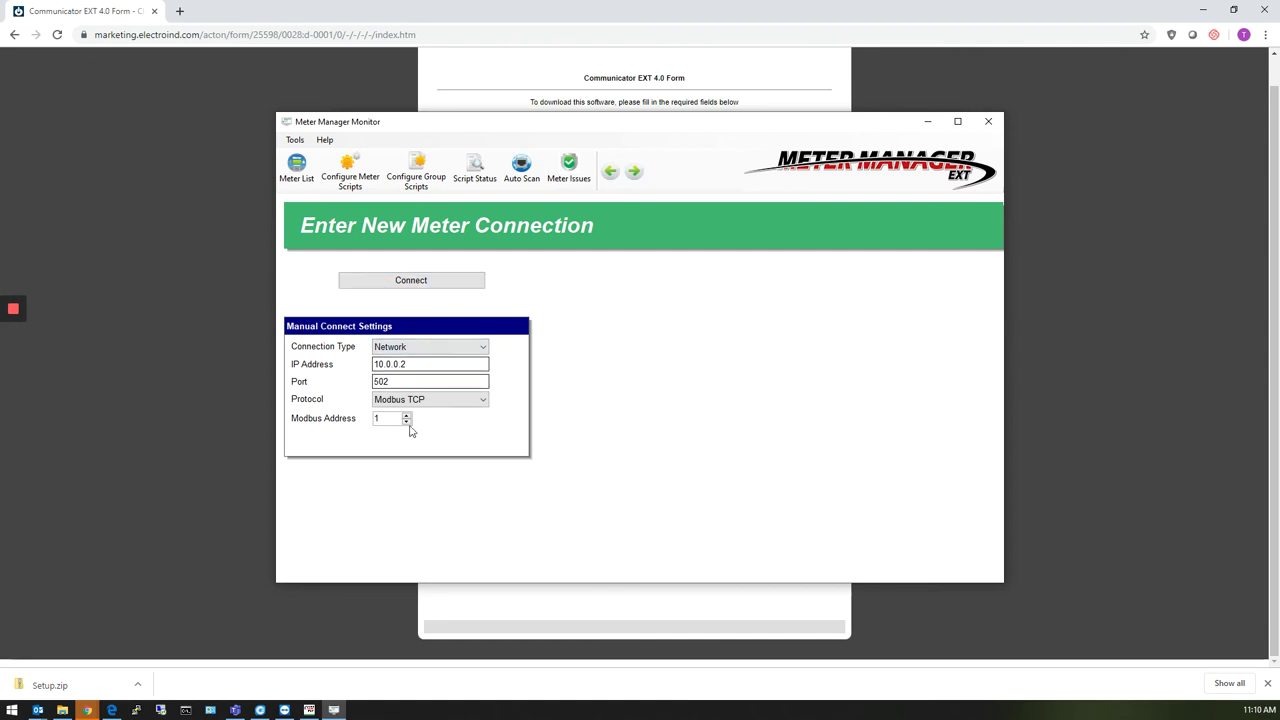
pyautogui.click(399, 381)
pyautogui.click(428, 399)
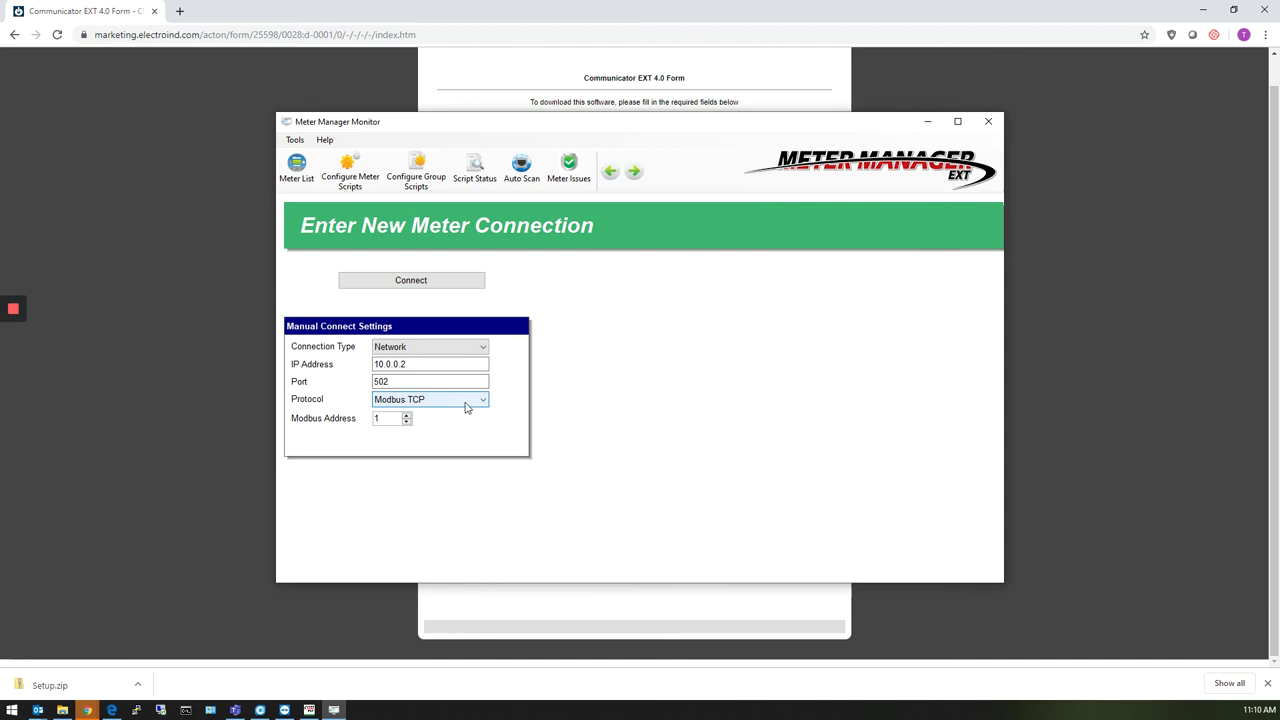
pyautogui.click(442, 289)
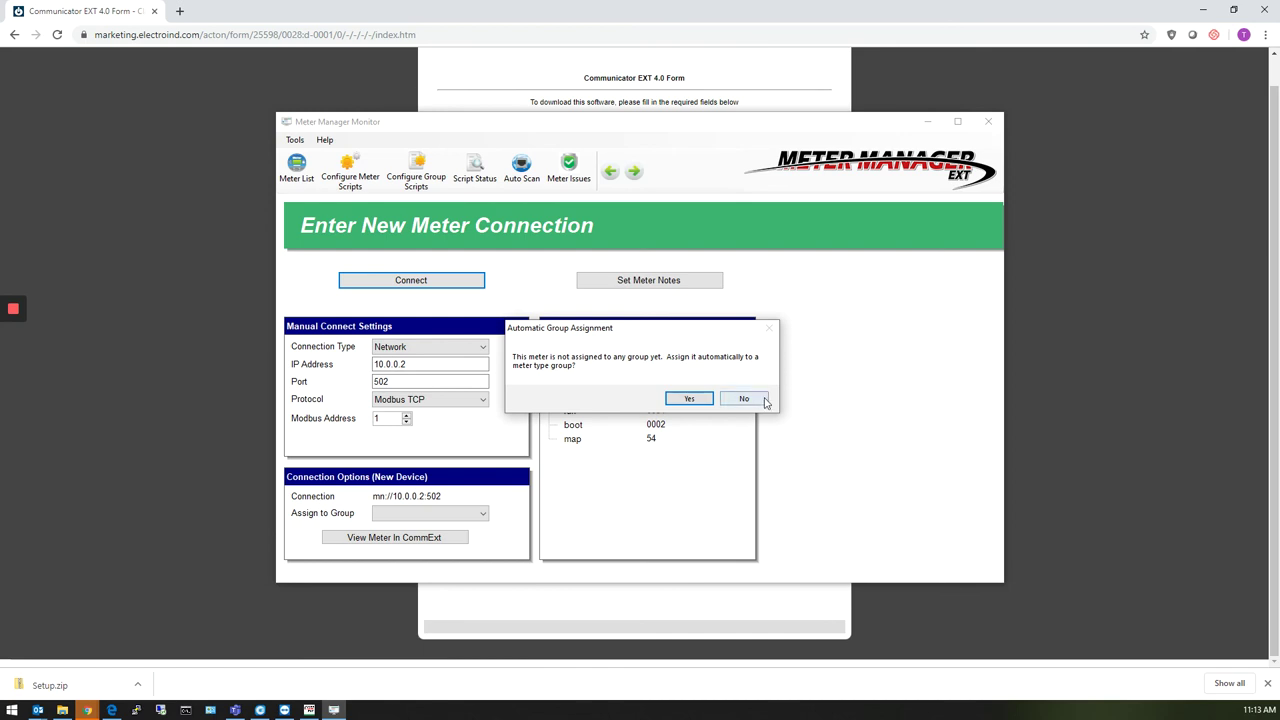
pyautogui.click(765, 400)
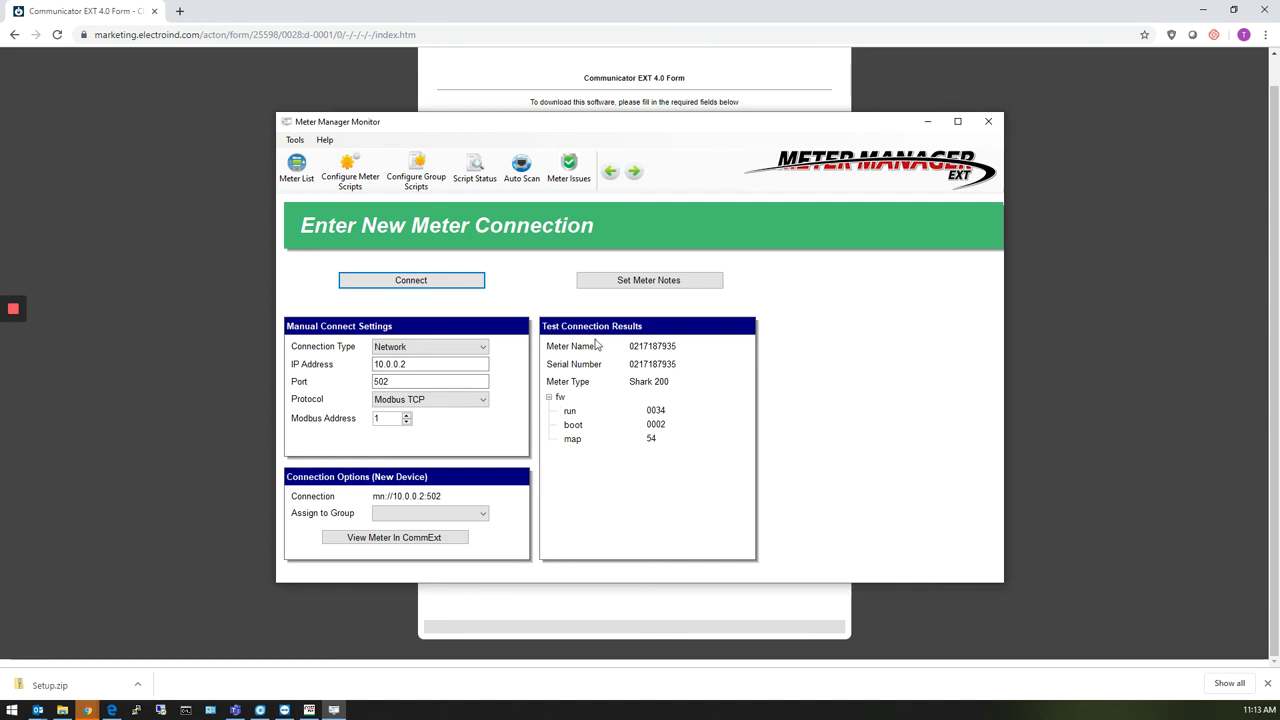
pyautogui.click(296, 170)
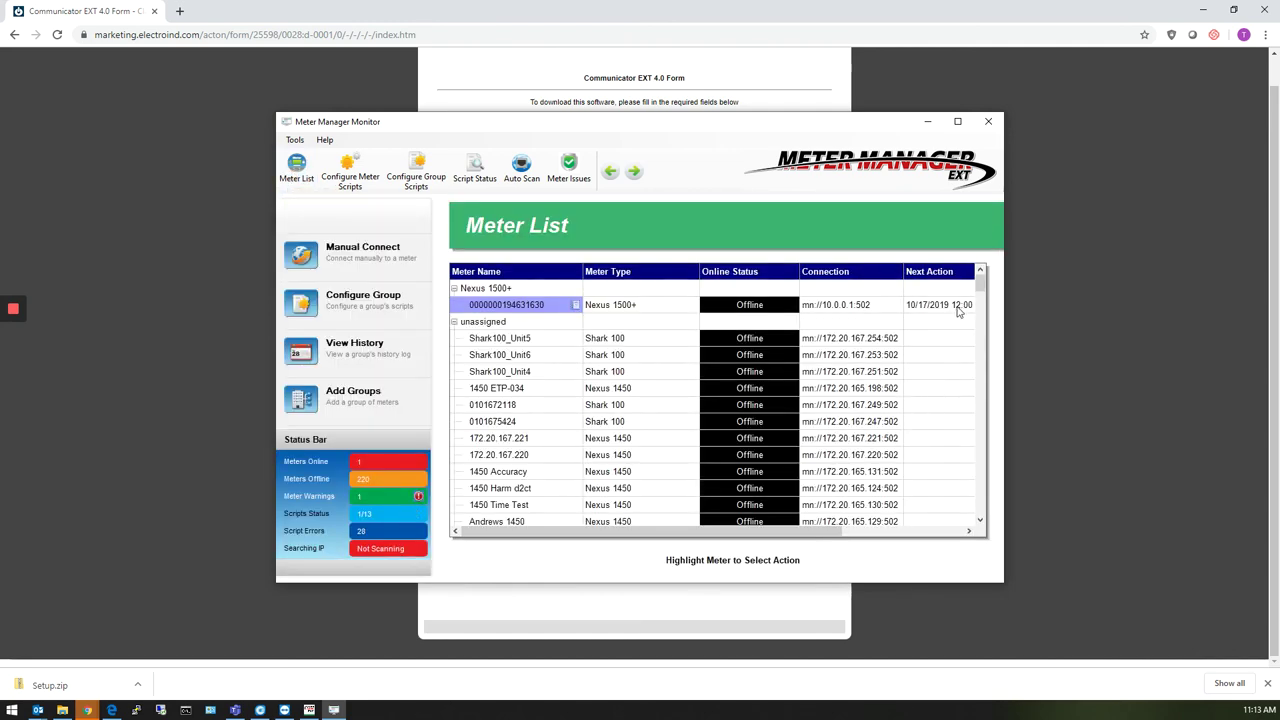
pyautogui.moveTo(980, 285)
pyautogui.mouseDown()
pyautogui.moveTo(976, 510)
pyautogui.moveTo(960, 449)
pyautogui.mouseUp()
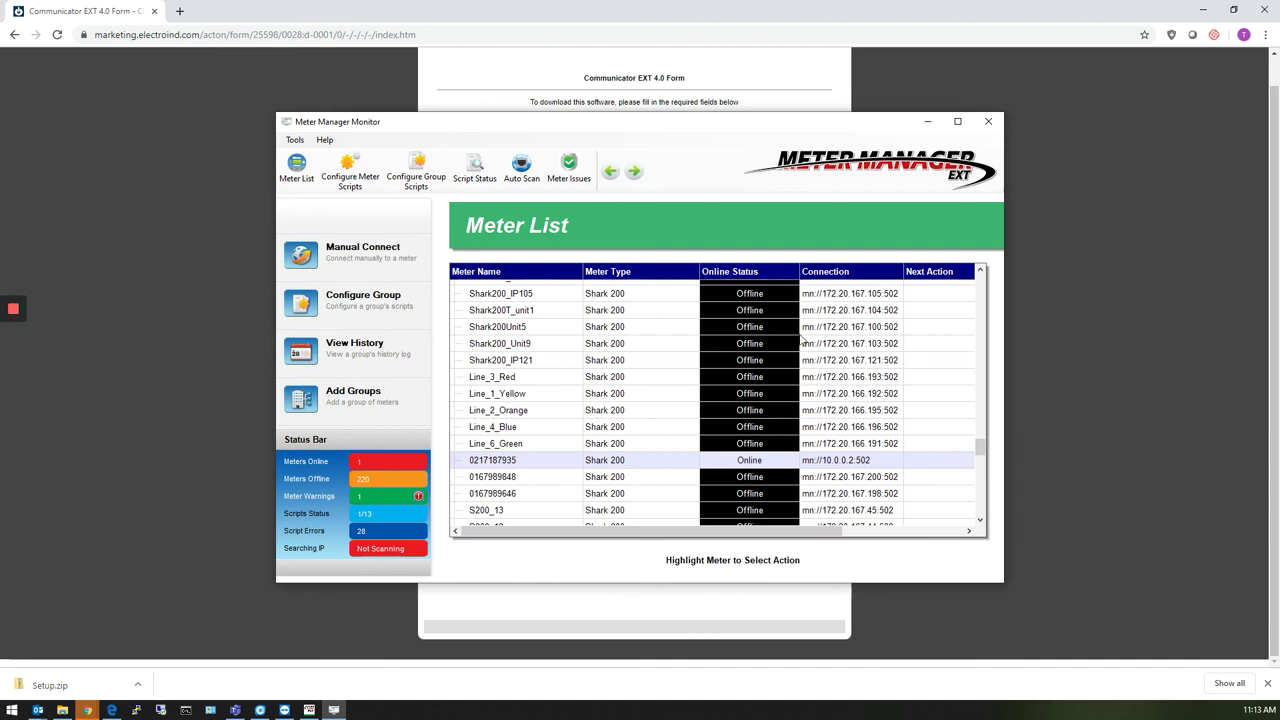
# Step: Go to electroind.com in Chrome and view its Contact Us page
pyautogui.click(478, 35)
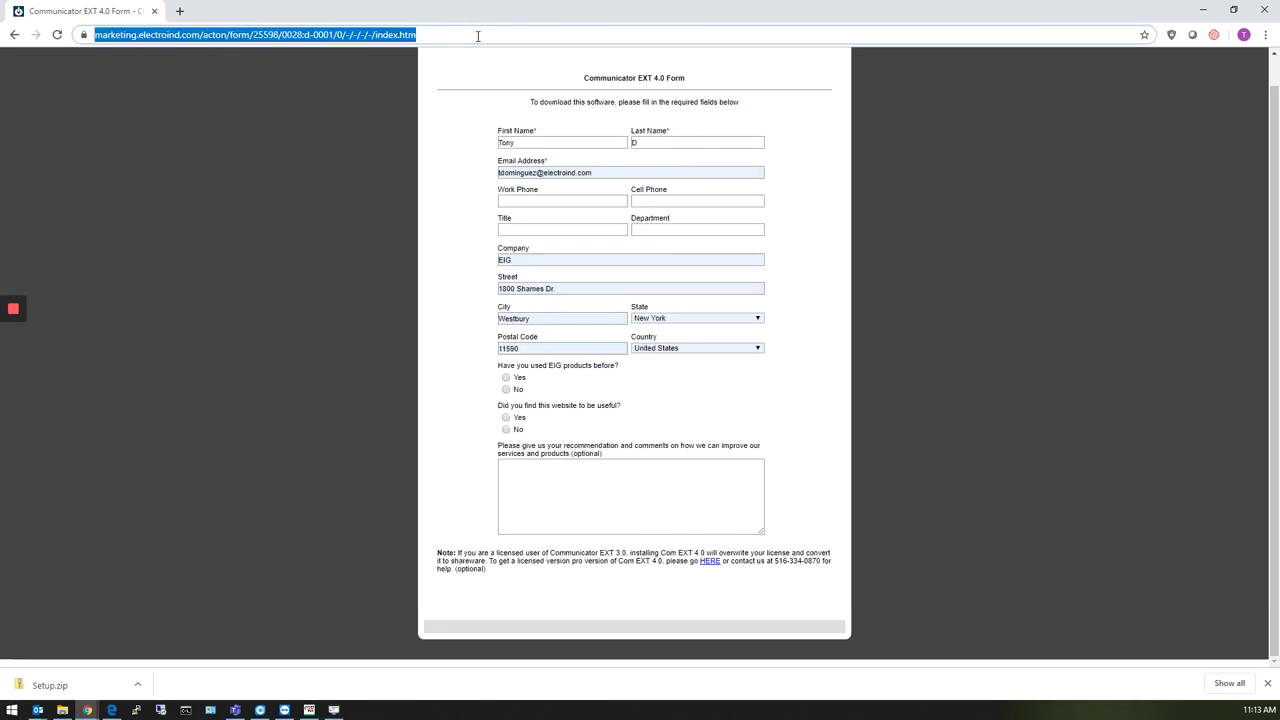
pyautogui.write('electroind.com')
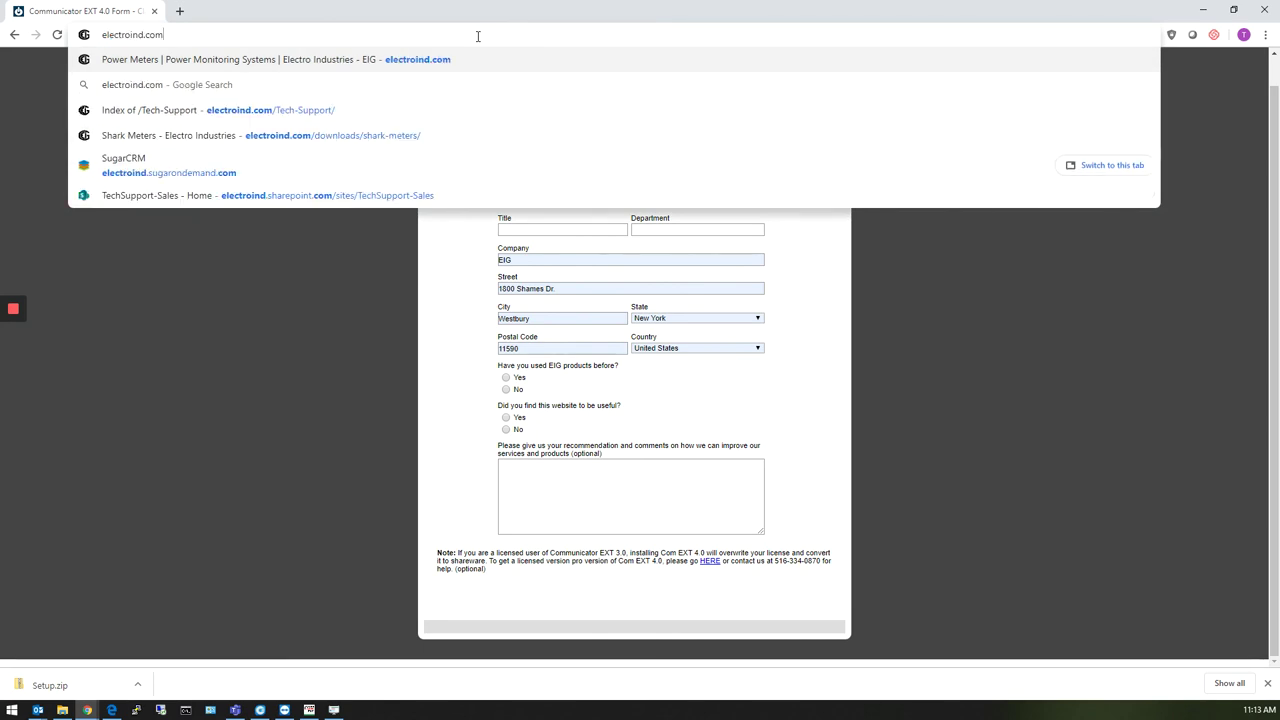
pyautogui.press('Return')
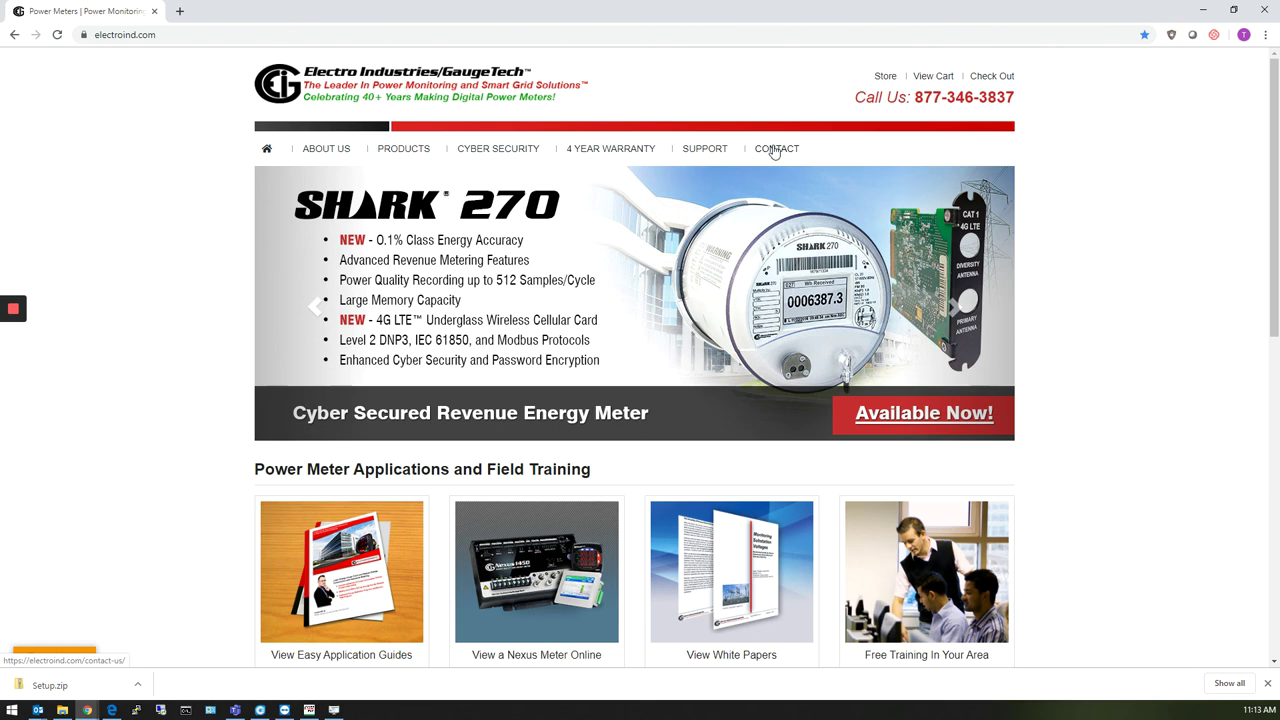
pyautogui.click(774, 150)
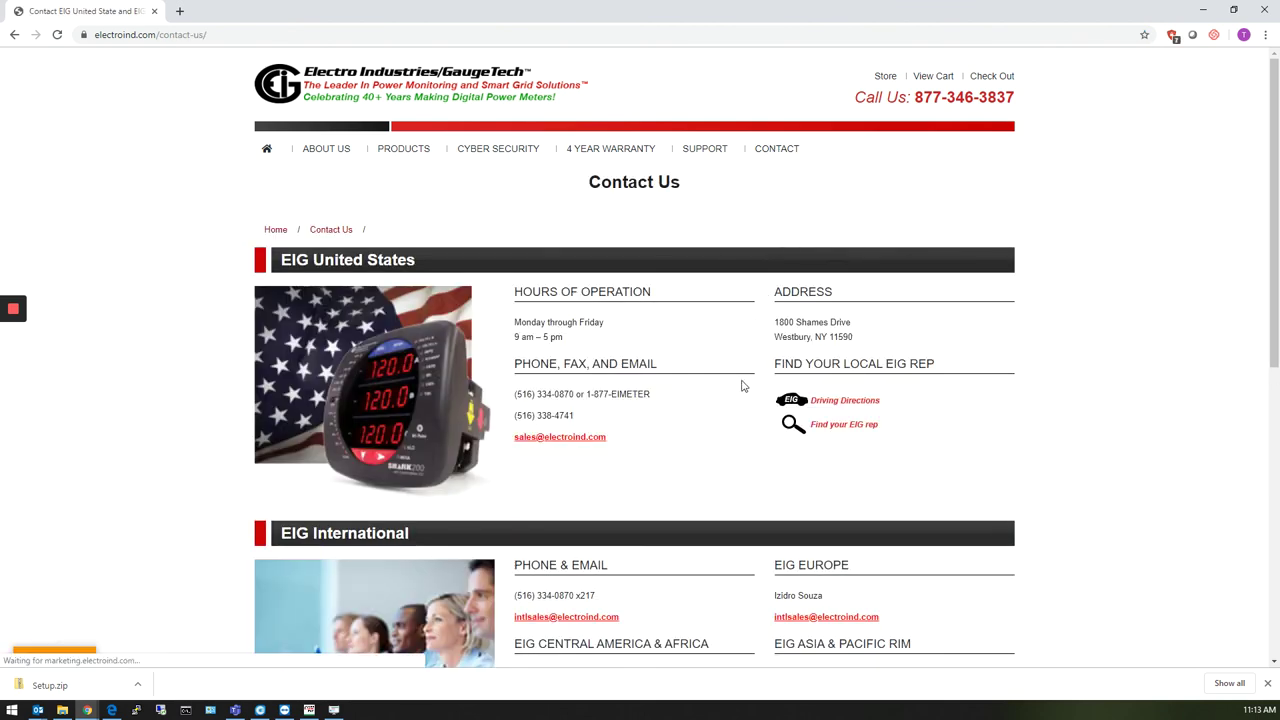